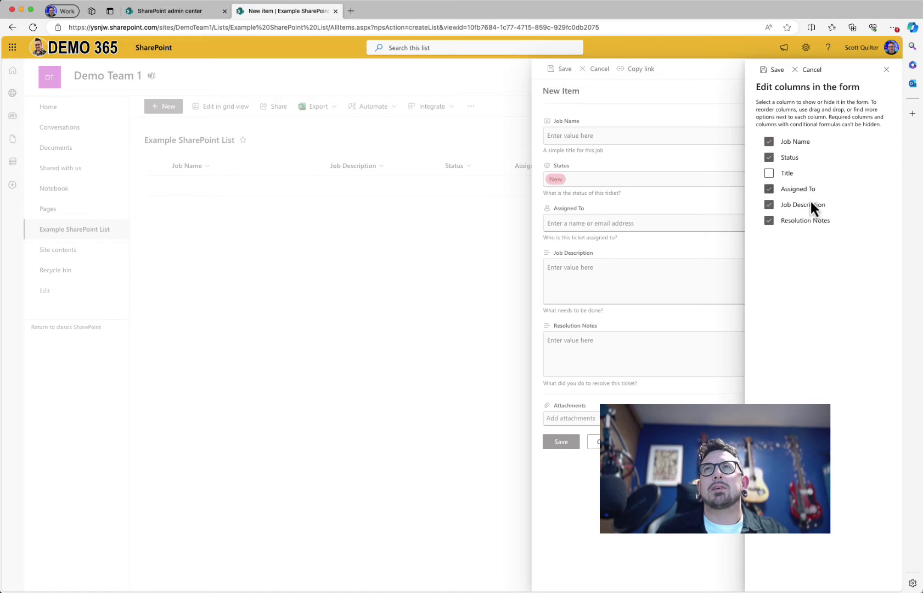
Reorder the form columns with Job Description directly after Job Name and Title last, save the order, and close the form.
left_click_drag(875, 208, 877, 153)
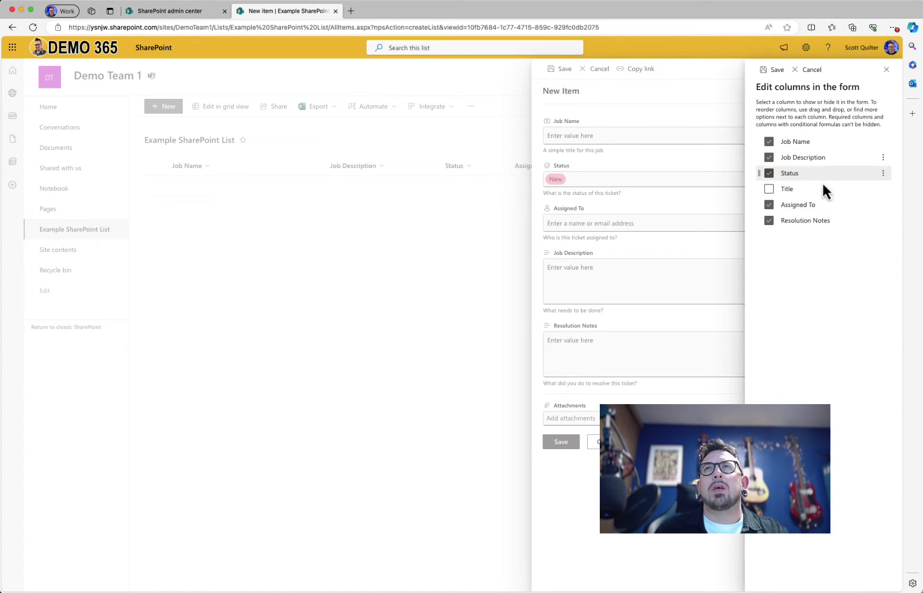
left_click_drag(825, 189, 824, 222)
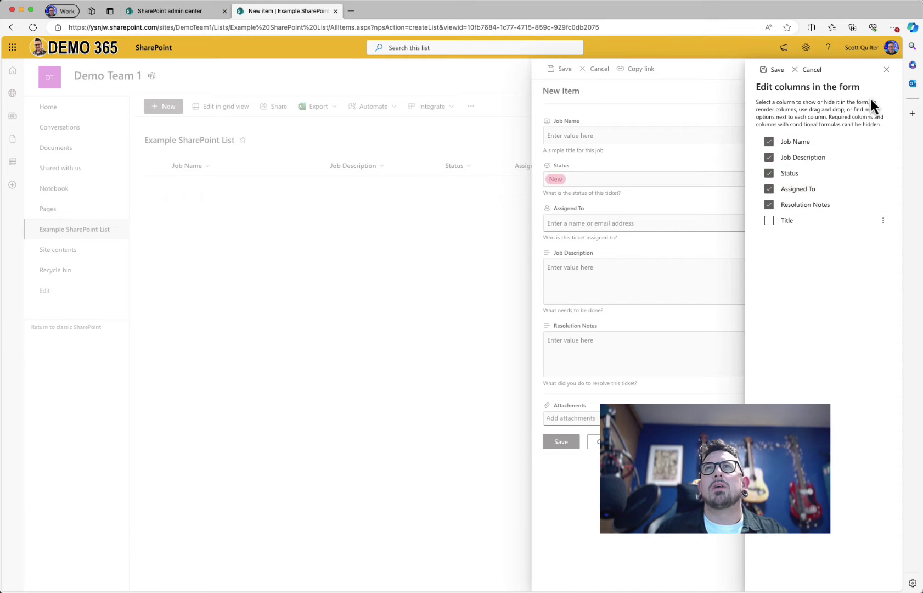
left_click(771, 70)
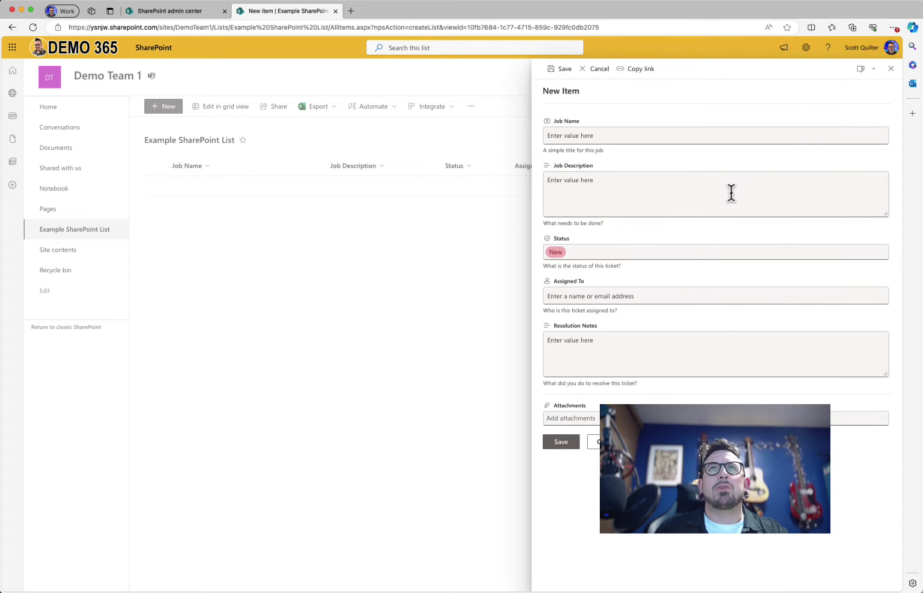
left_click(891, 69)
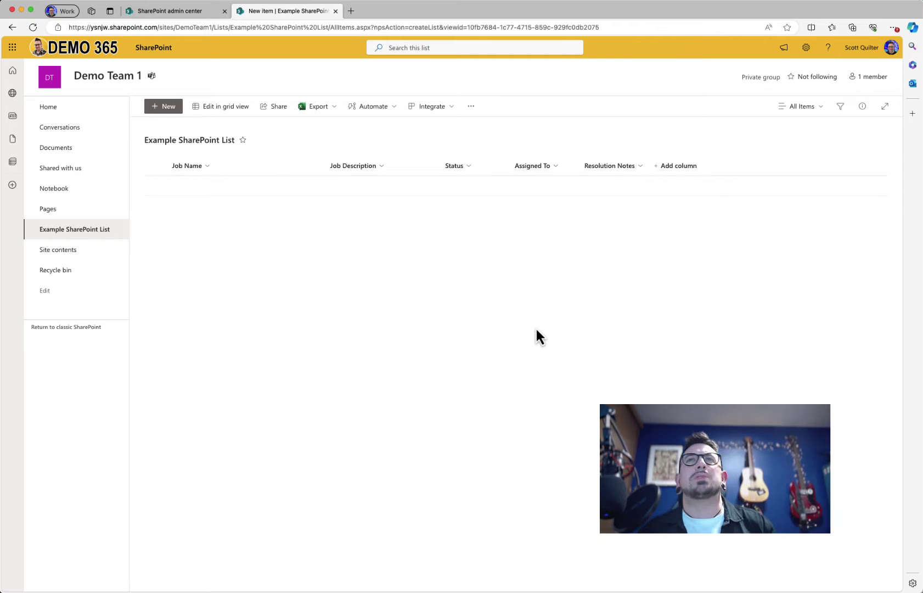
Review the field order in a new item form, including Job Description, and cancel the form.
left_click(162, 105)
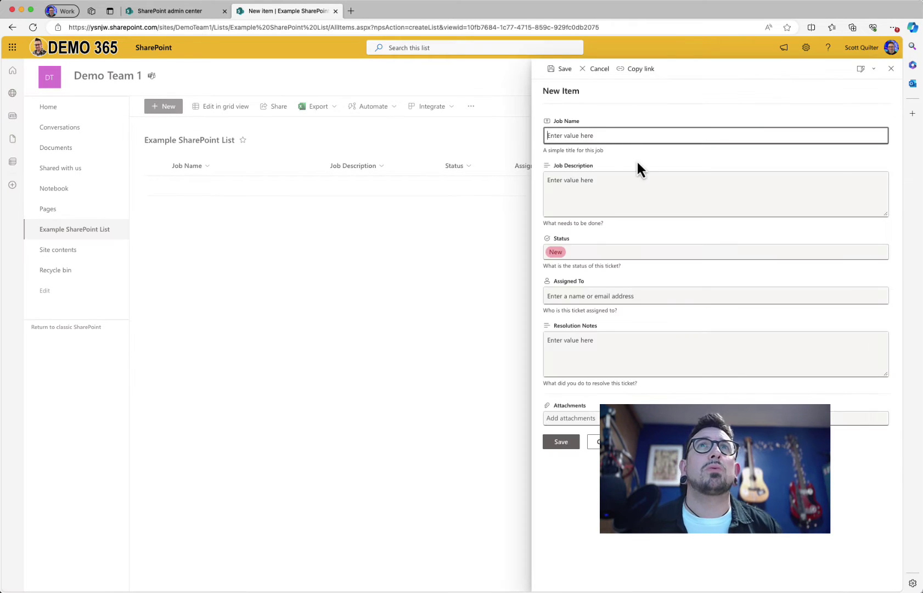
left_click(585, 196)
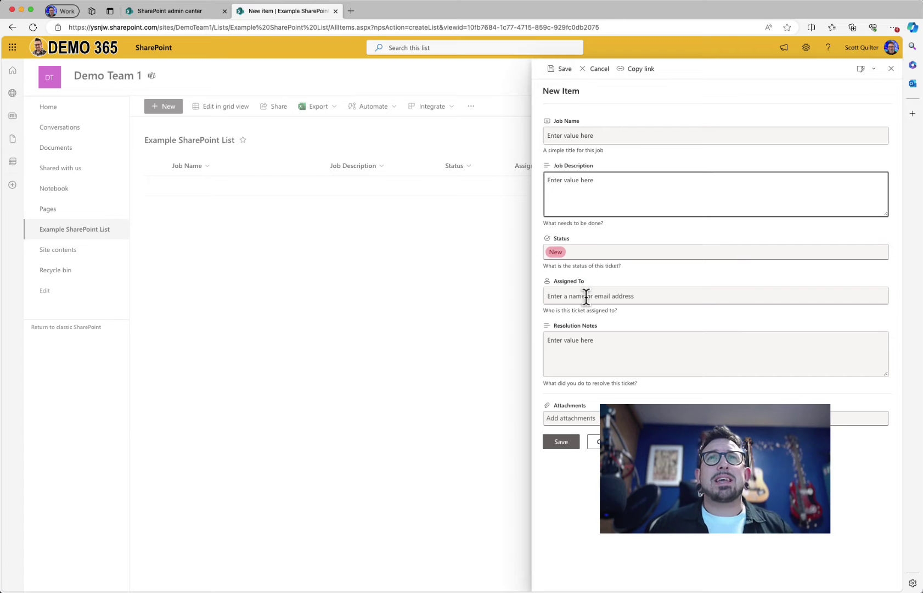
left_click(594, 441)
Inspect the Status column's choices and default value in its column settings, and close them without saving.
left_click(453, 165)
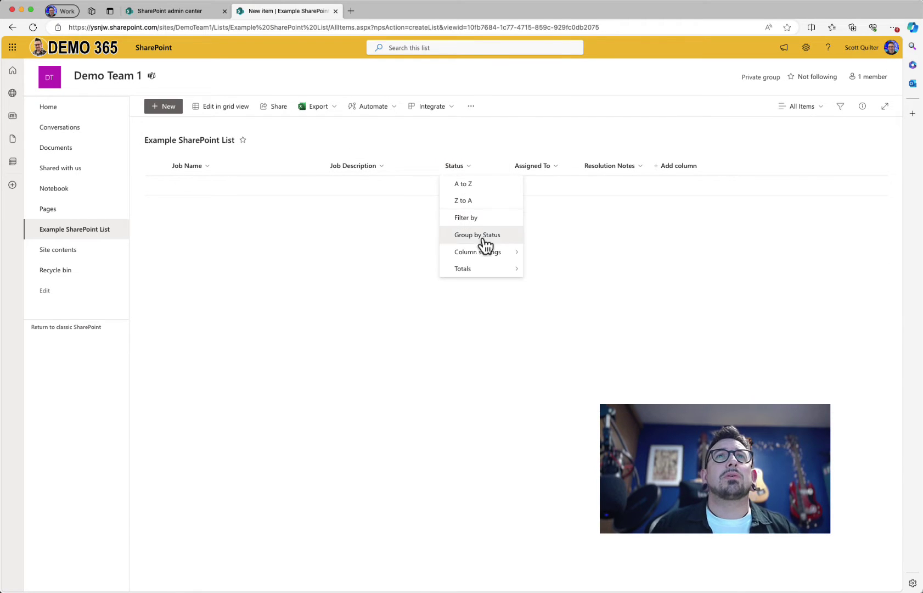
mouse_move(511, 254)
left_click(548, 254)
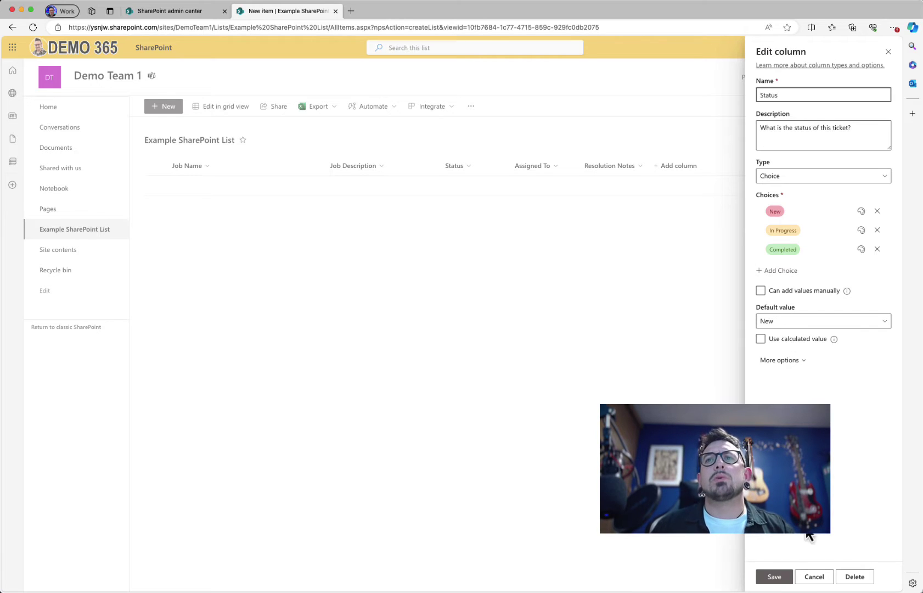
left_click(829, 582)
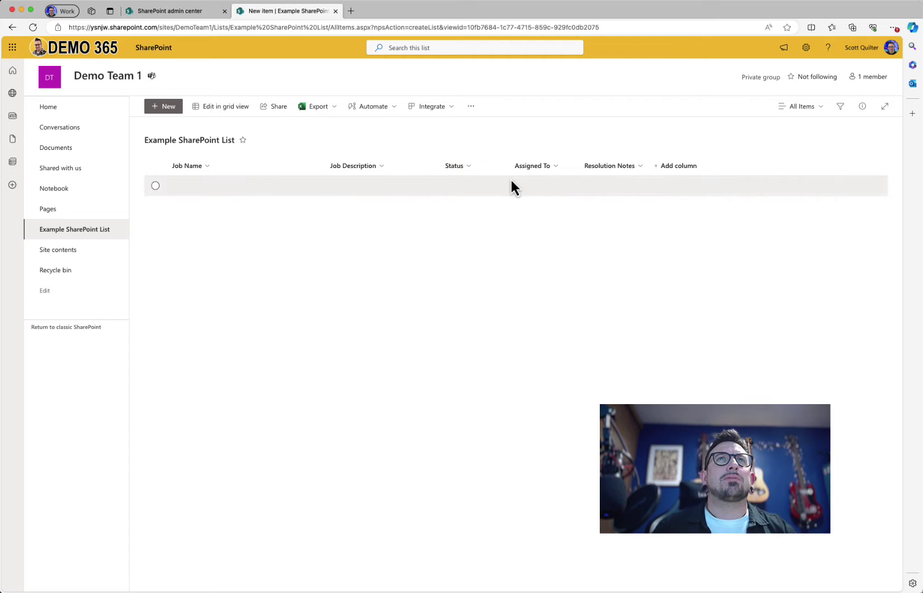
Review the Assigned To and Resolution Notes fields in a new item form, and cancel the form.
left_click(172, 108)
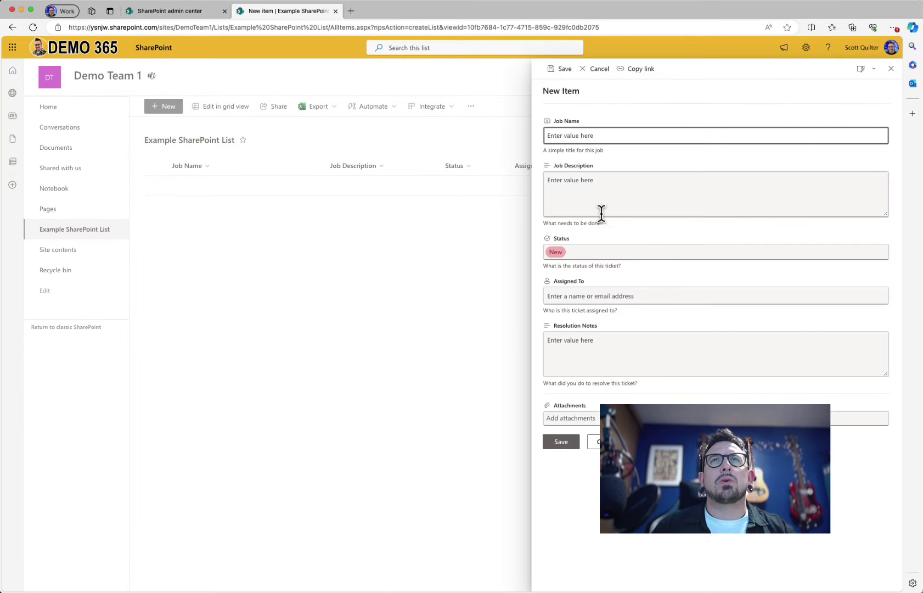
left_click(578, 295)
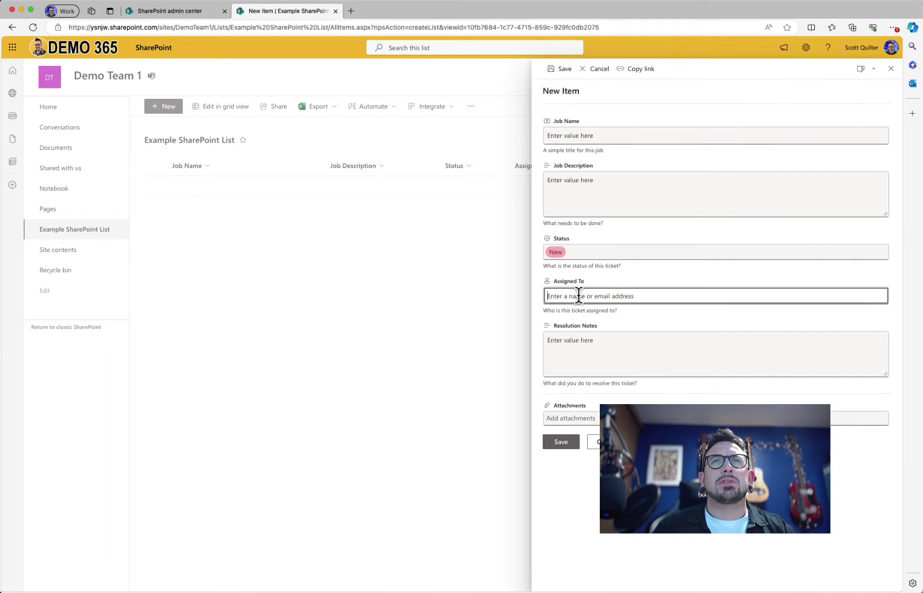
left_click(592, 348)
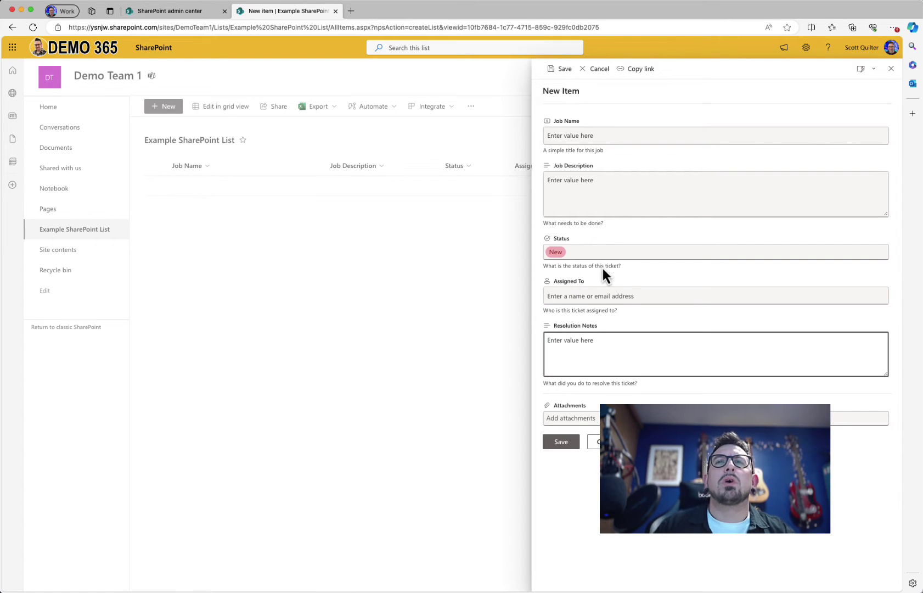
left_click(606, 442)
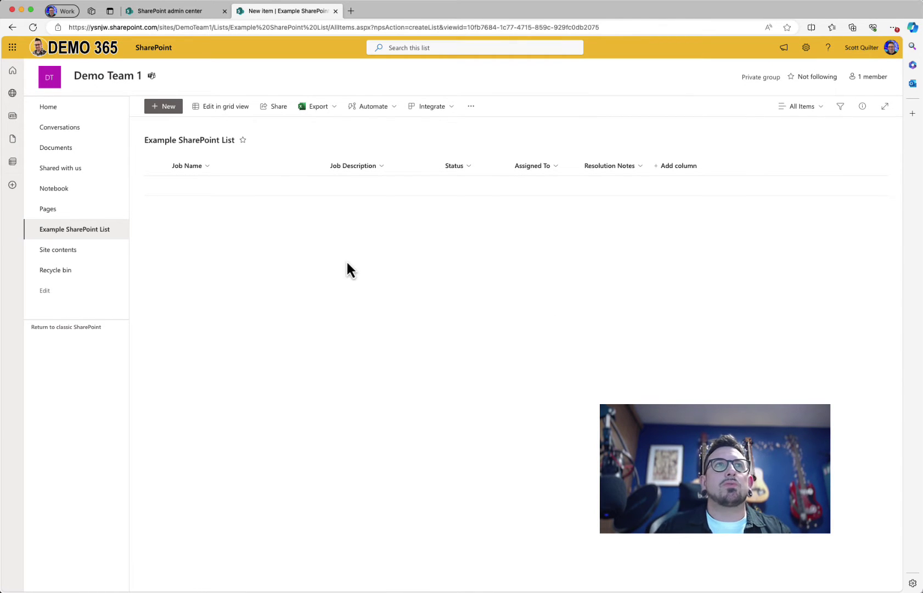
Start a new list item, set its Status to Completed, and clear the Status value again.
left_click(163, 106)
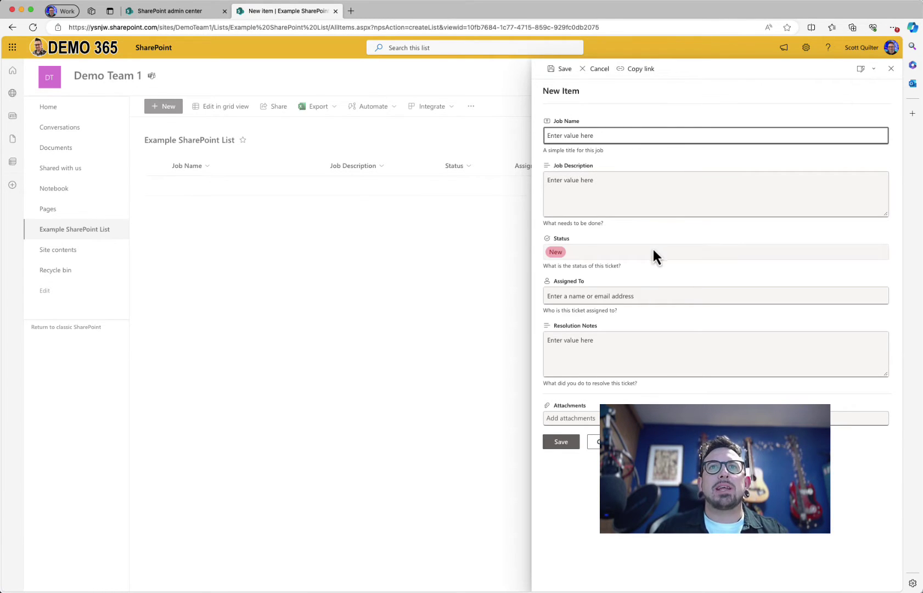
left_click(590, 354)
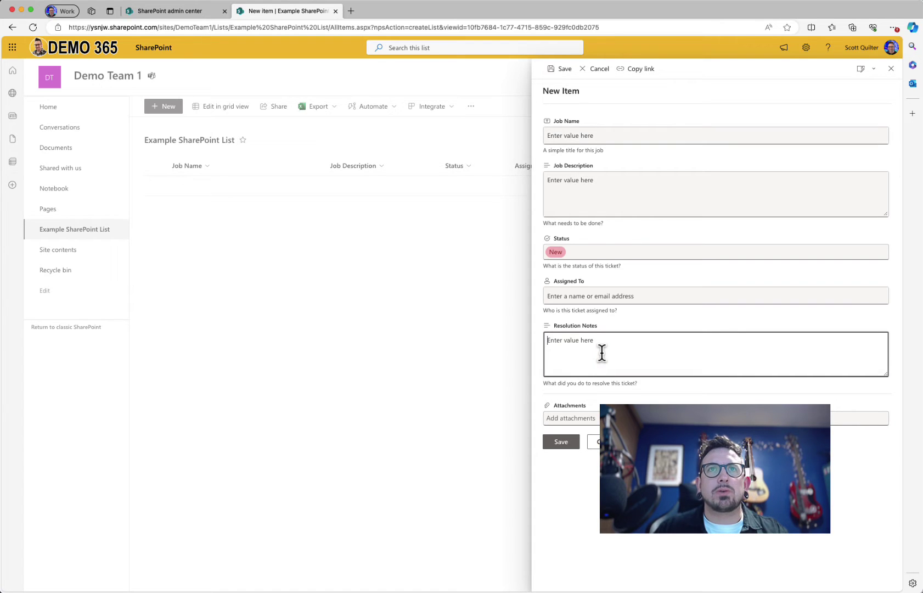
left_click(605, 252)
left_click(581, 315)
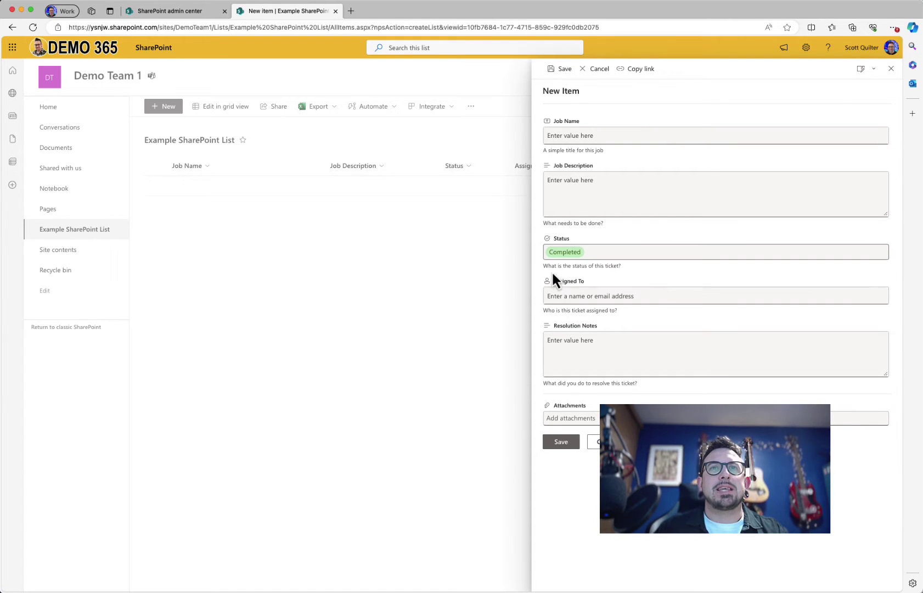
left_click(593, 256)
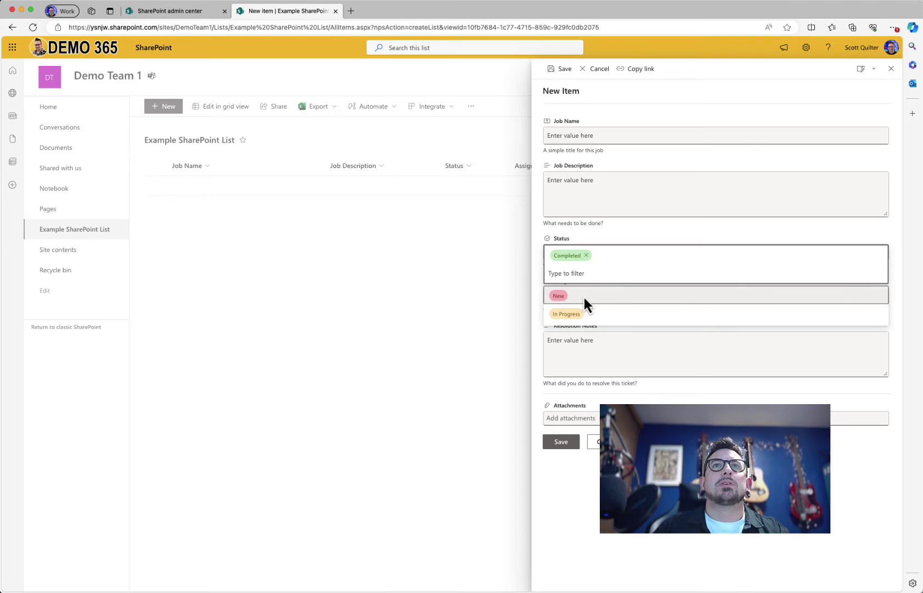
left_click(586, 255)
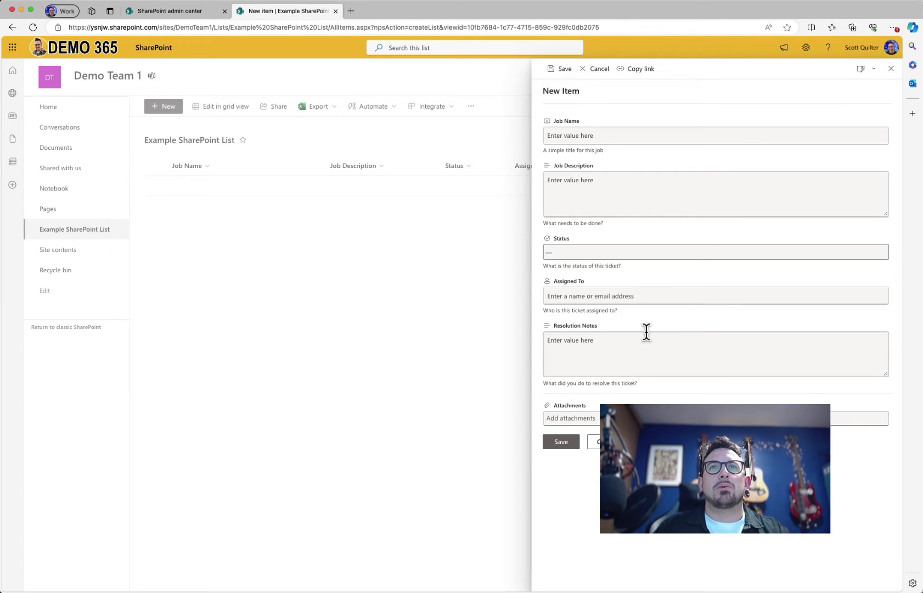
left_click(626, 367)
Open the conditional formula editor for the Resolution Notes column of the form.
left_click(864, 70)
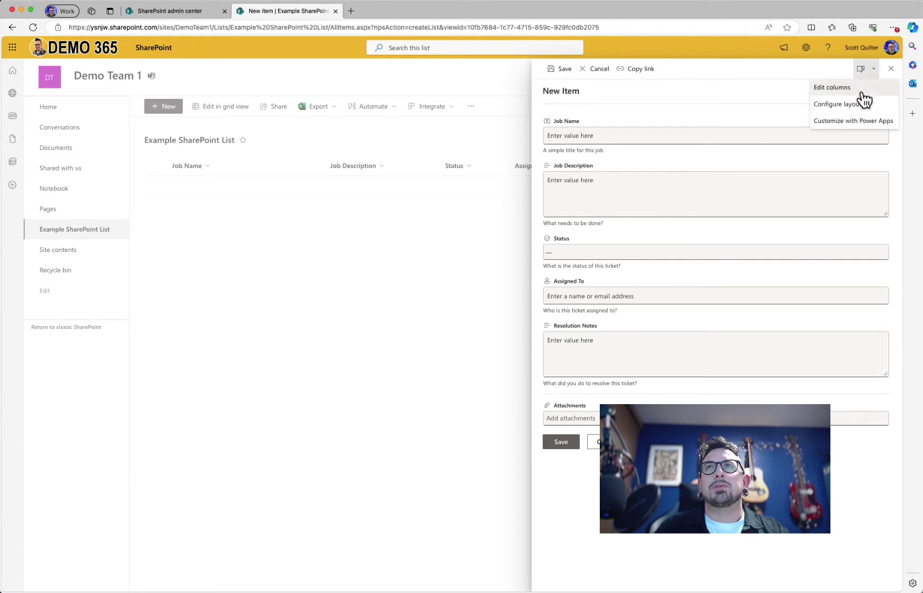
left_click(858, 95)
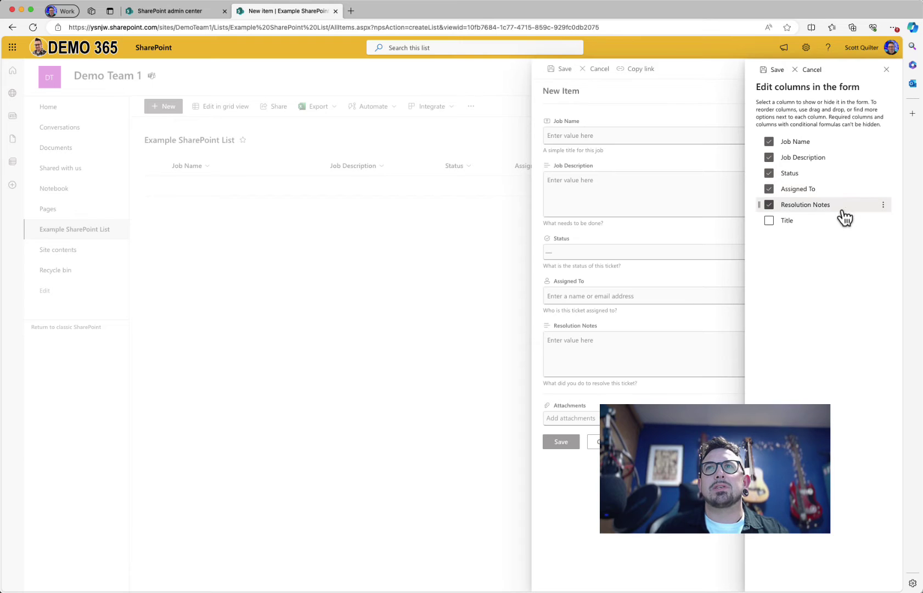
left_click(883, 207)
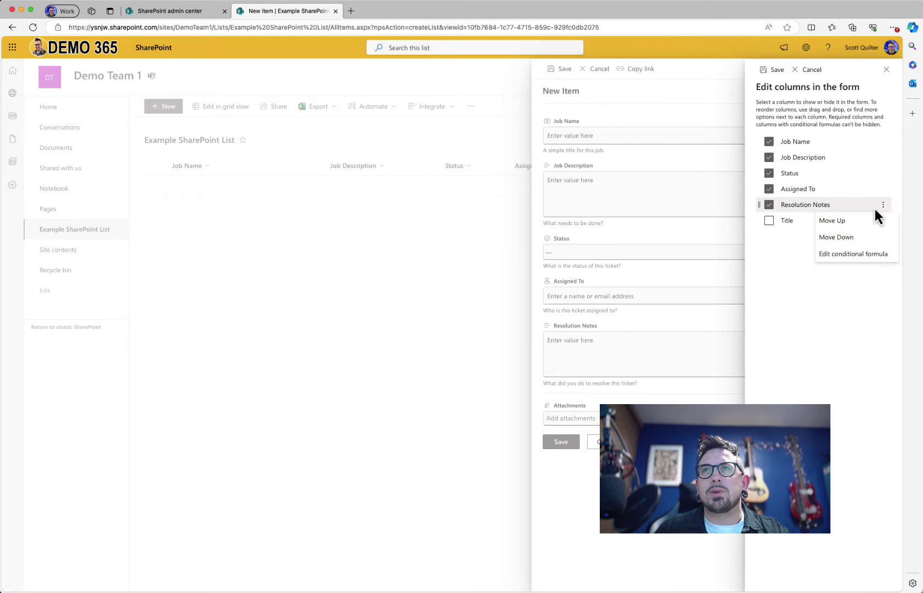
left_click(853, 255)
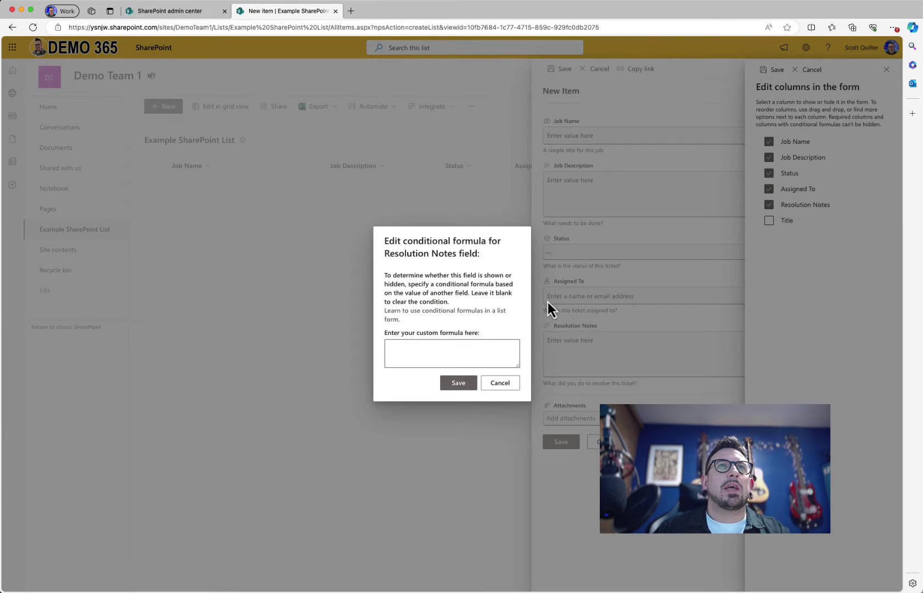
Open the conditional formula documentation and examine the unsupported column types and the example formulas for each column type.
left_click(451, 318)
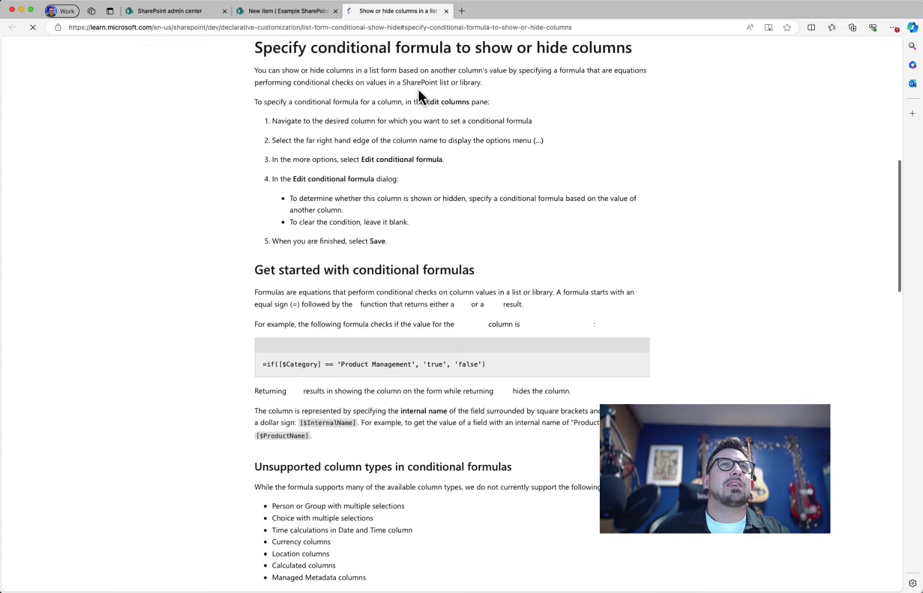
scroll(414, 321, "down", 1)
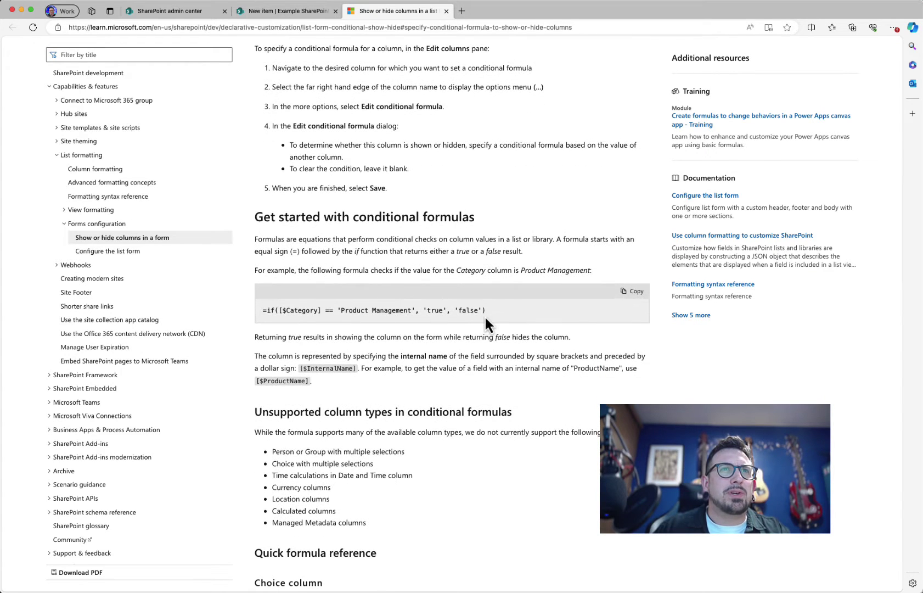
scroll(485, 318, "down", 5)
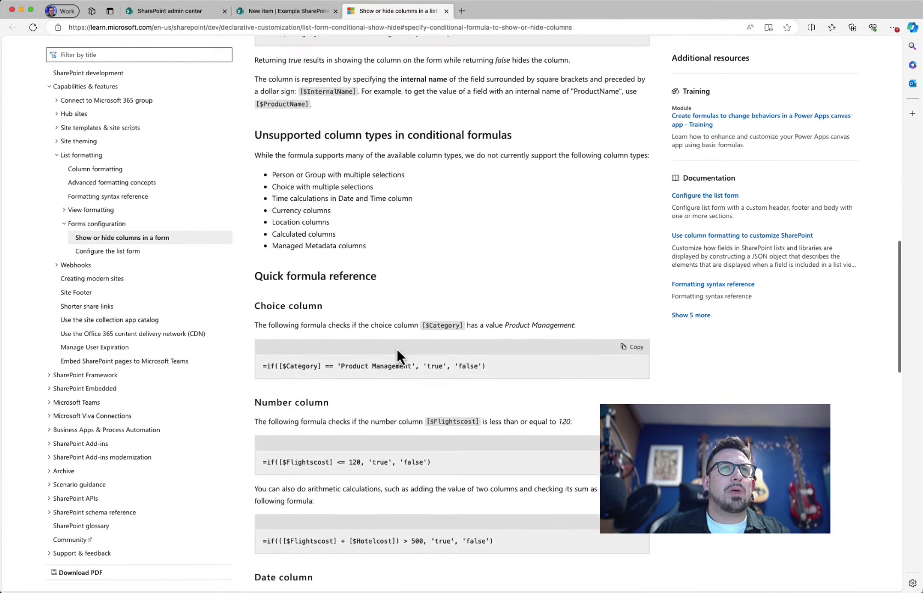
scroll(397, 355, "down", 1)
scroll(487, 324, "up", 2)
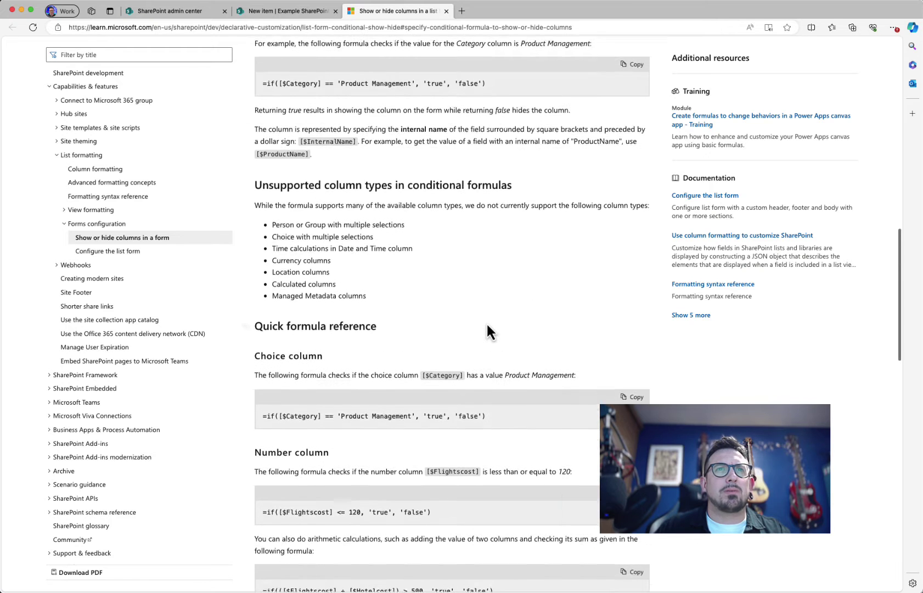
scroll(487, 326, "down", 9)
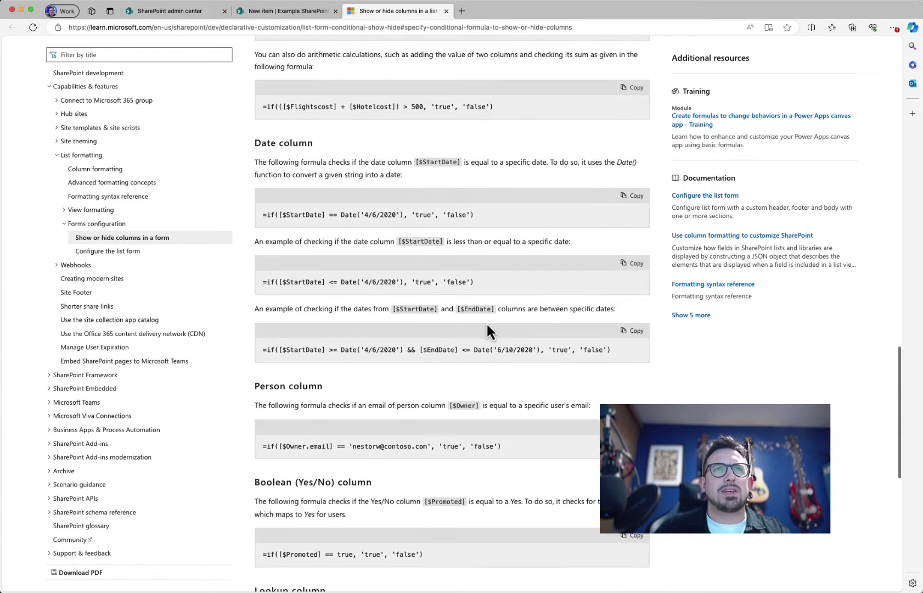
scroll(488, 325, "down", 2)
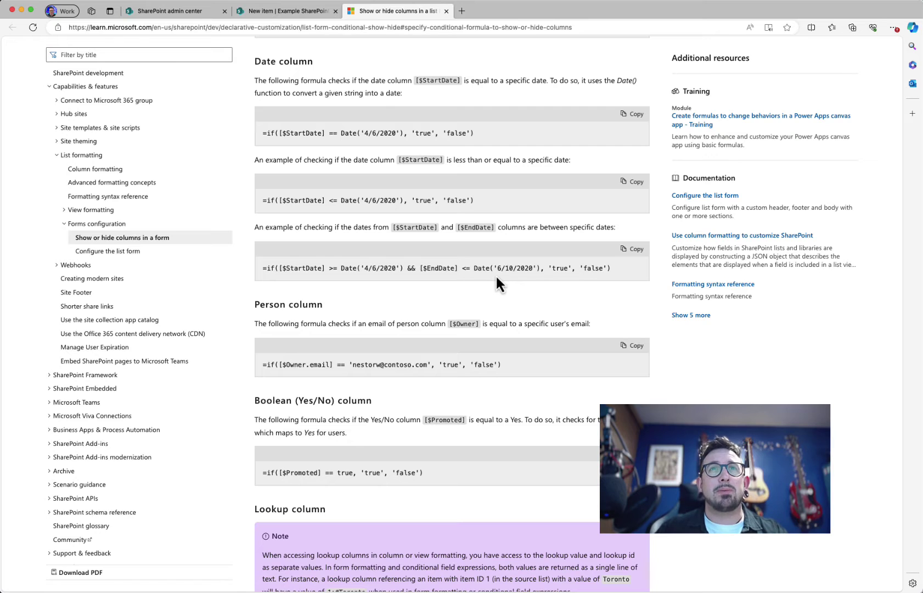
scroll(496, 278, "down", 3)
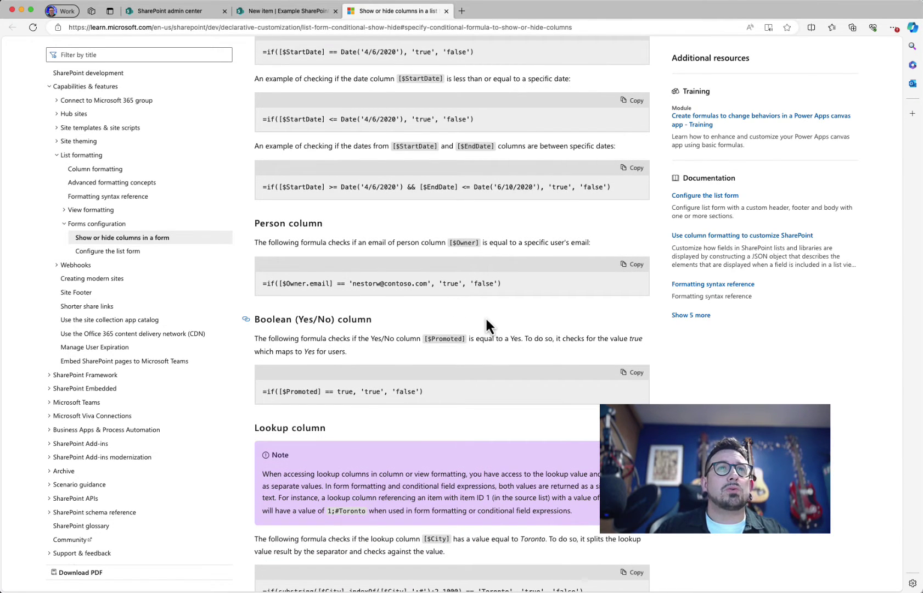
scroll(488, 318, "up", 2)
scroll(405, 383, "down", 10)
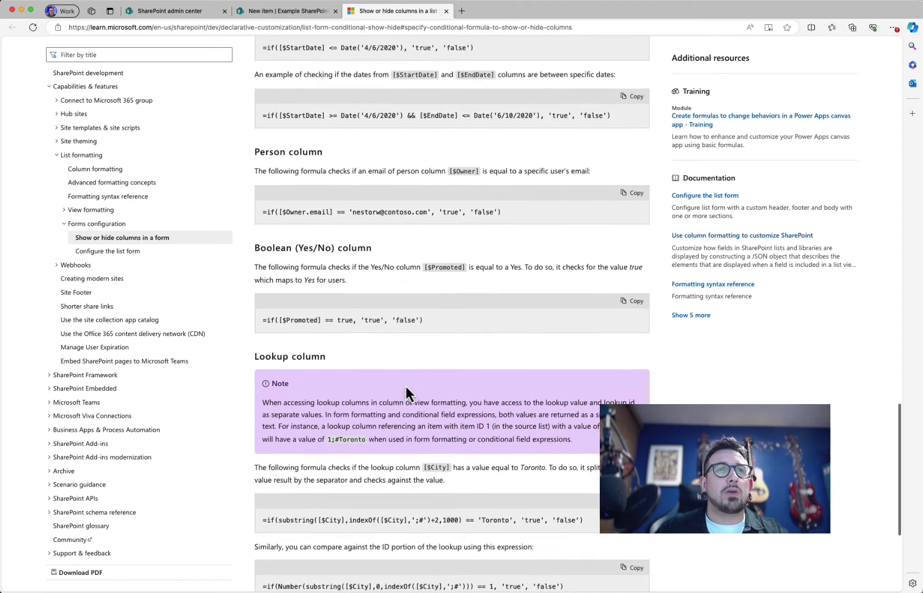
Copy the example formula =if([$Category] == 'Product Management', 'true', 'false') from the documentation and paste it as the Resolution Notes formula.
scroll(406, 384, "up", 20)
scroll(406, 384, "up", 10)
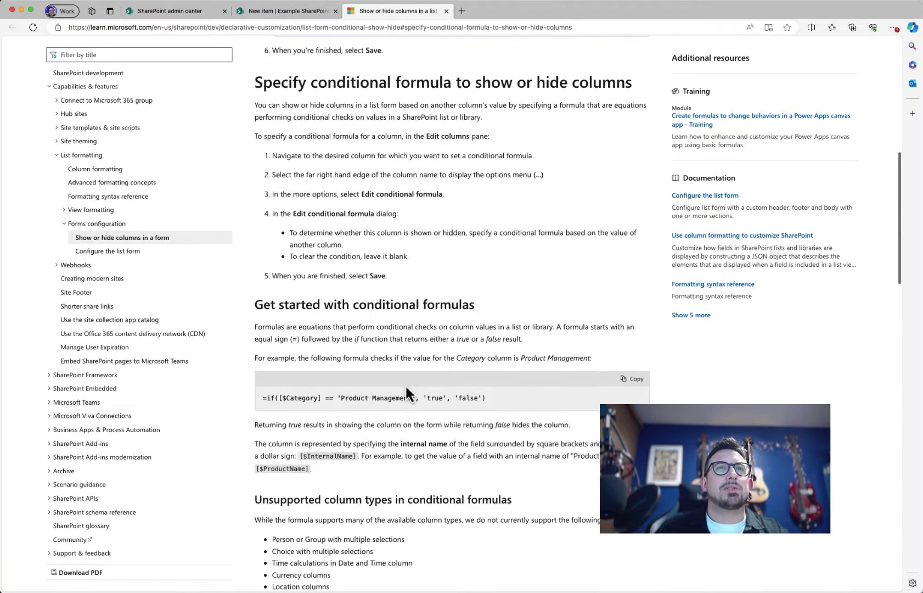
scroll(406, 384, "down", 1)
left_click(636, 349)
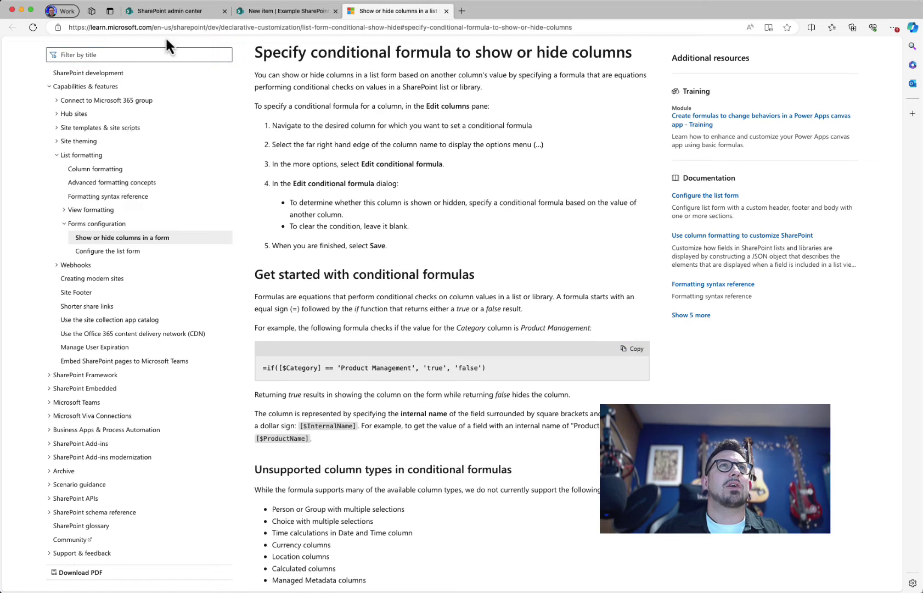
left_click(169, 11)
left_click(266, 11)
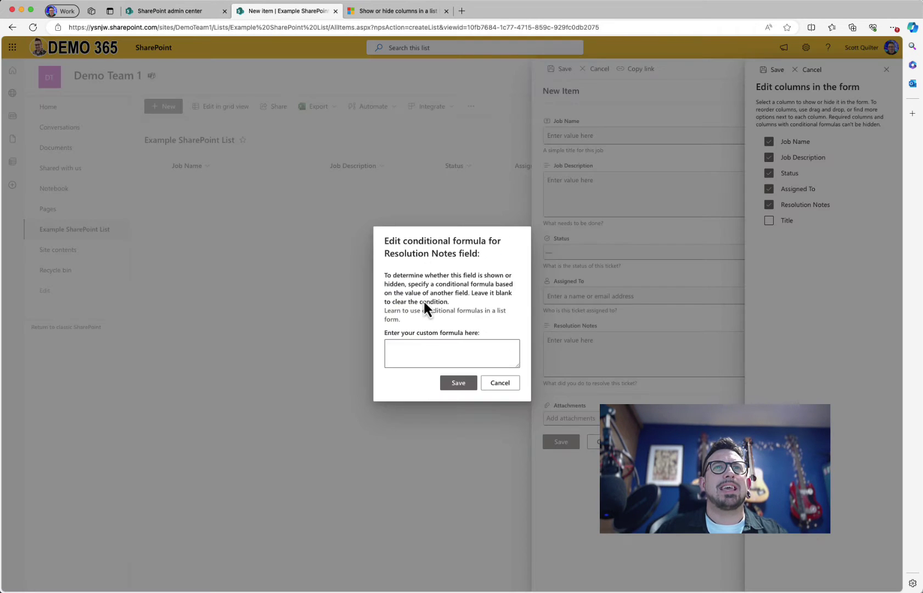
left_click(413, 347)
key("super+v")
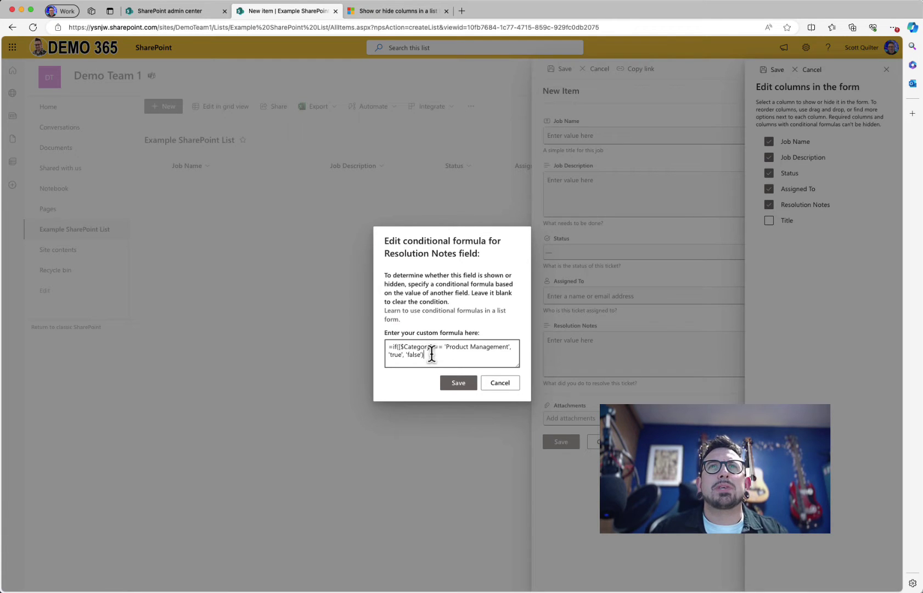
Change the Resolution Notes formula to =if([$Status] == 'Completed', 'true', 'false') and save both the formula and the form's column settings.
left_click_drag(404, 347, 430, 345)
type("St")
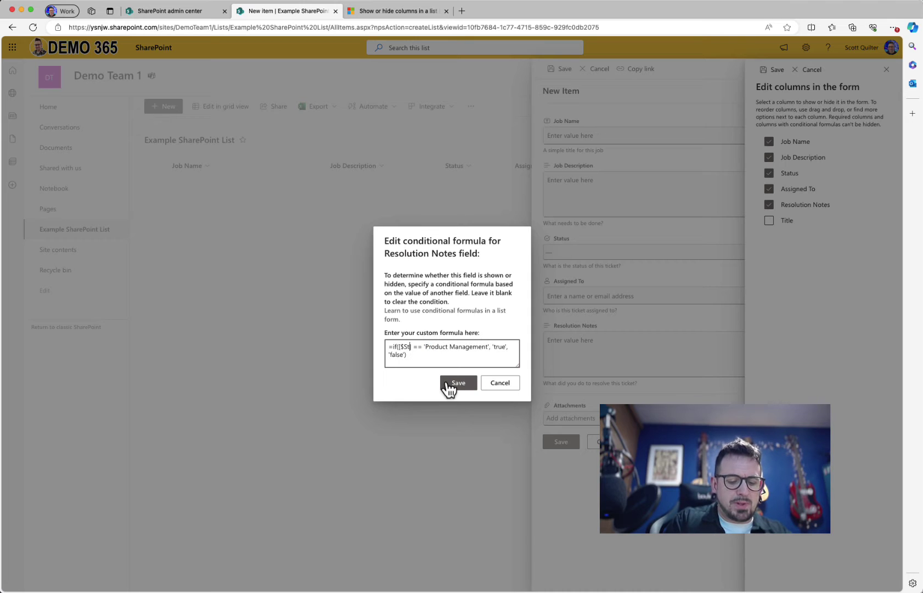
type("atus")
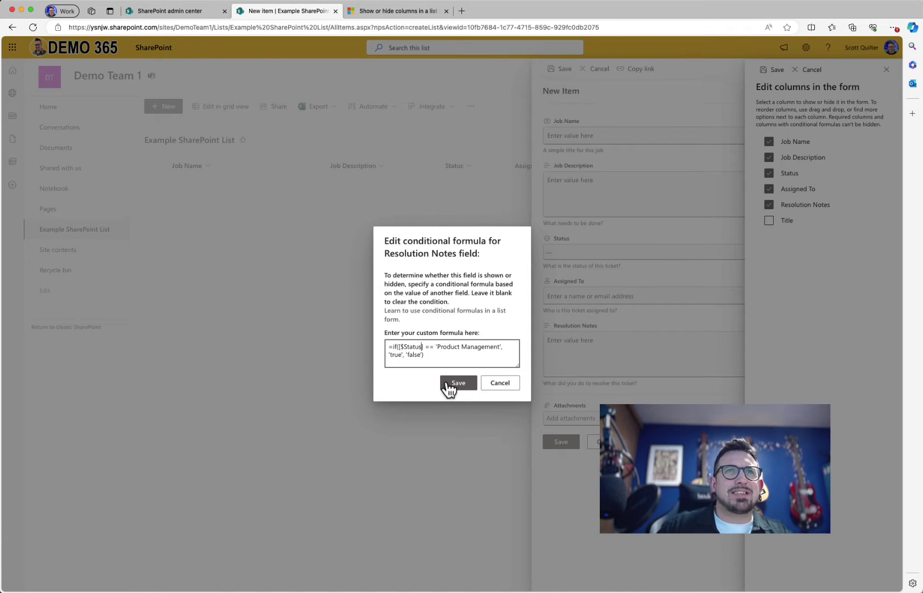
left_click_drag(437, 347, 500, 347)
type("Complet")
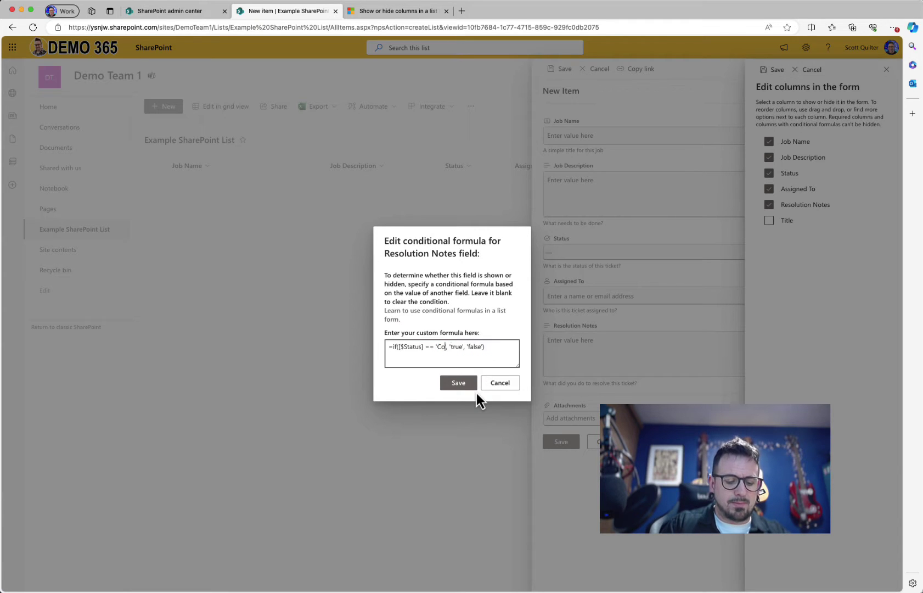
type("ed")
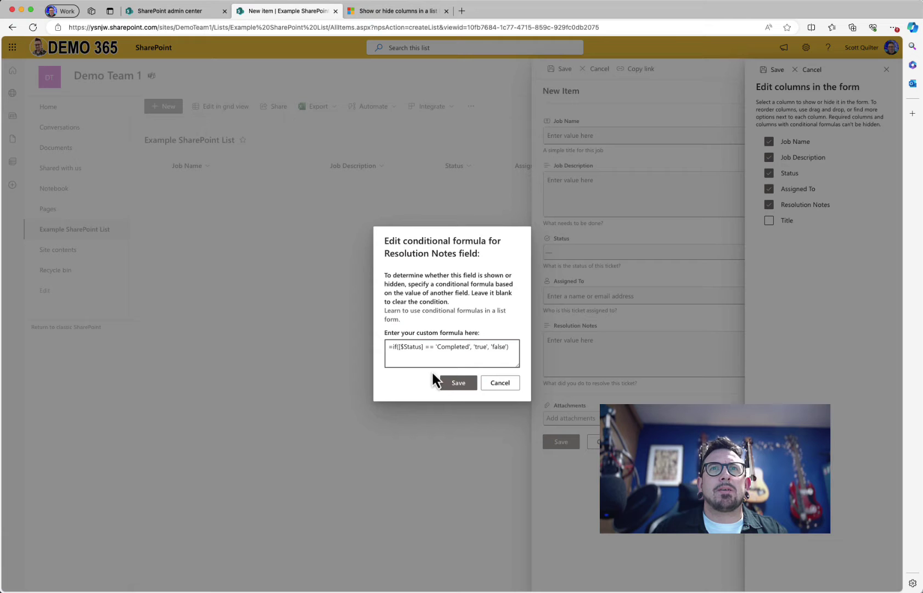
left_click(460, 383)
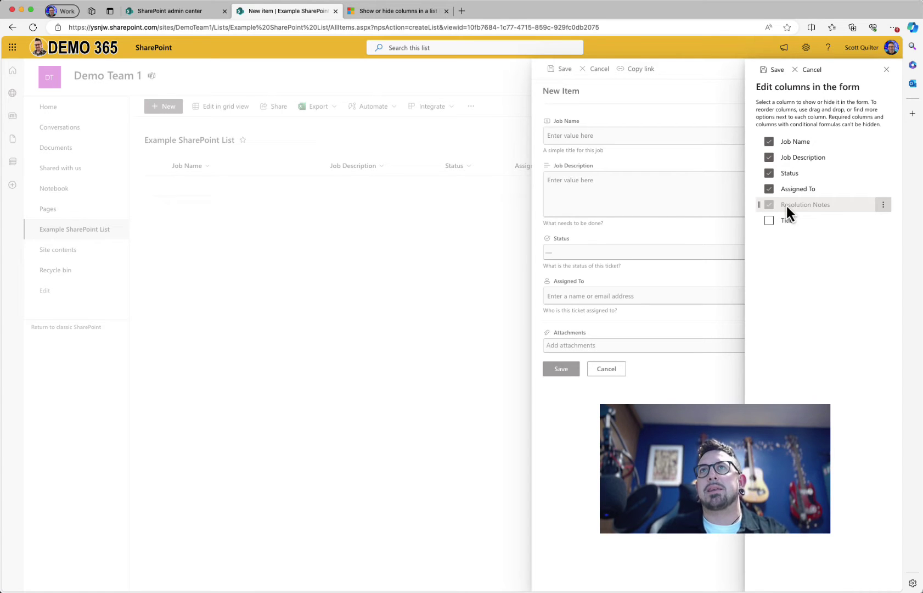
left_click(770, 70)
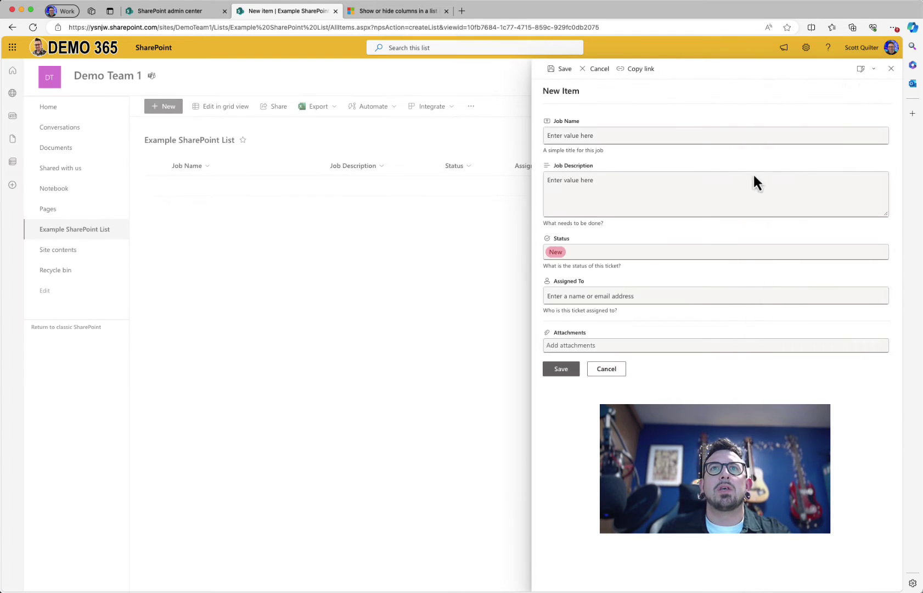
Test the conditional column in the new item by setting Status to Completed, clearing it, and setting it to New.
left_click(627, 255)
left_click(572, 314)
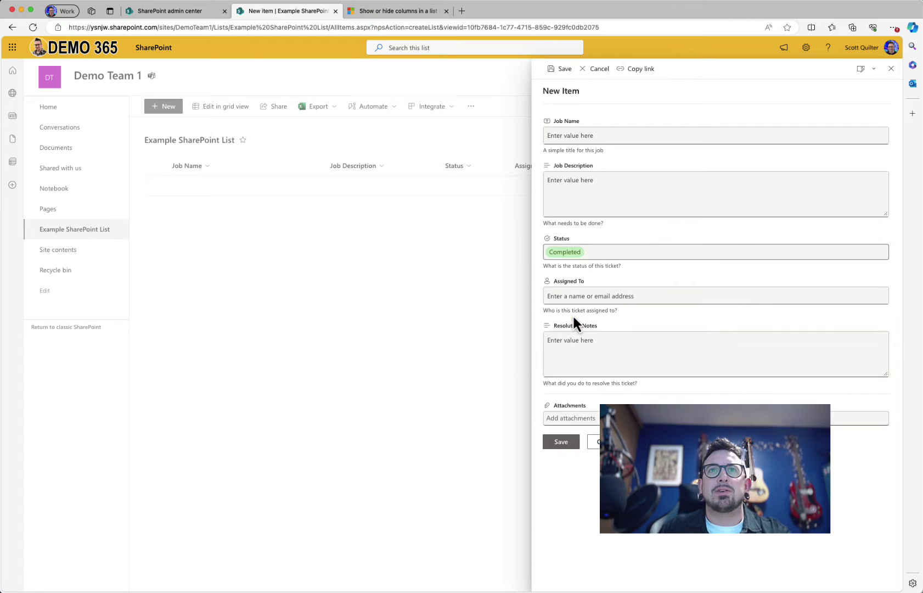
left_click(599, 257)
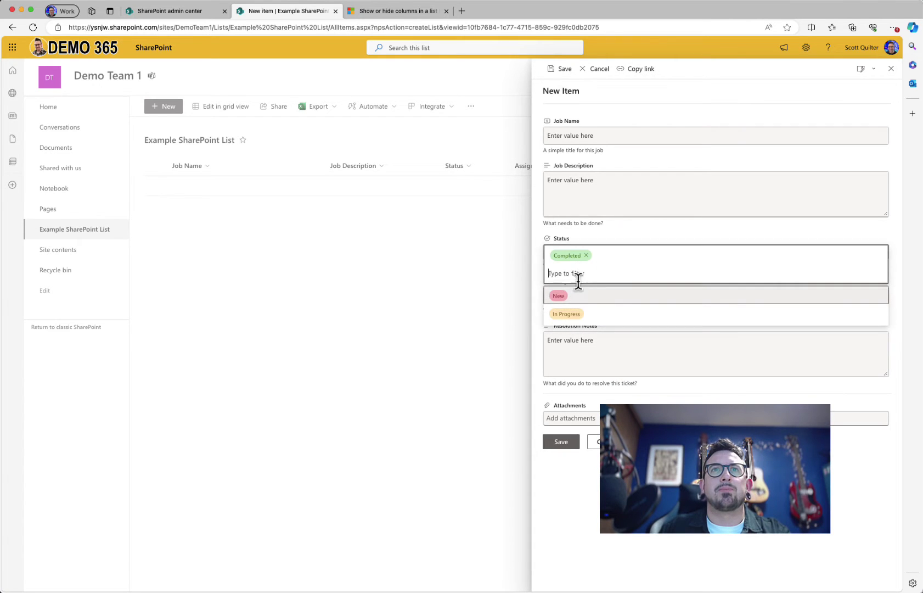
left_click(586, 255)
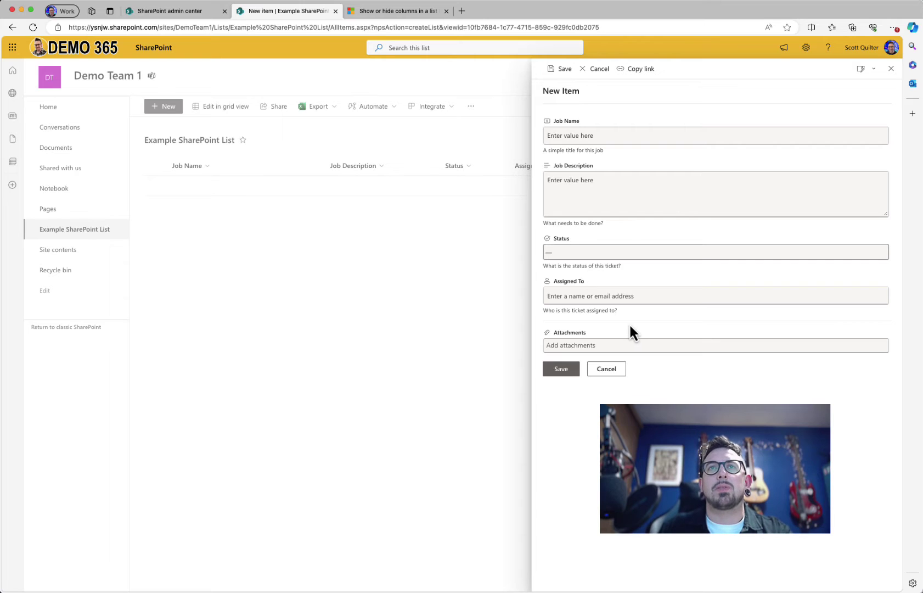
left_click(604, 254)
left_click(691, 380)
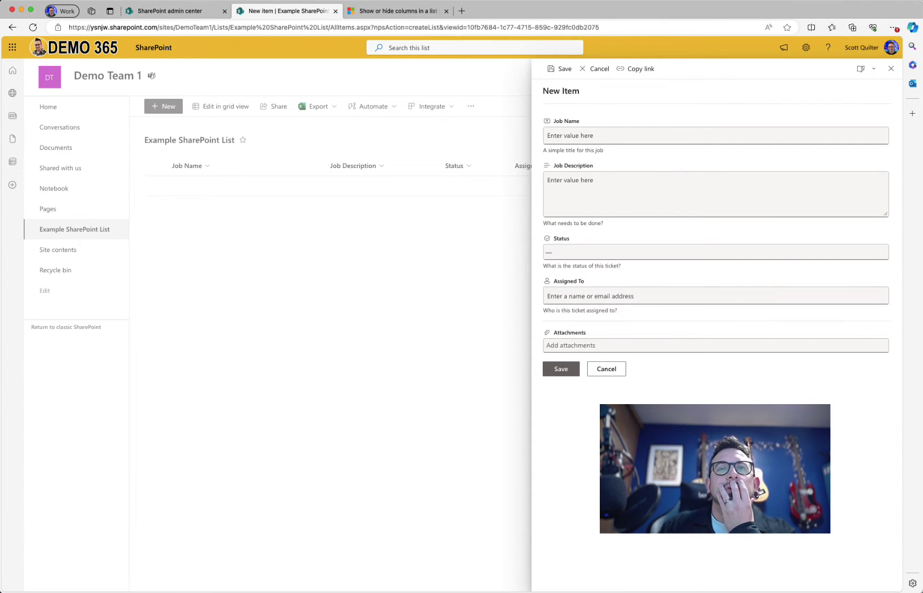
left_click(635, 255)
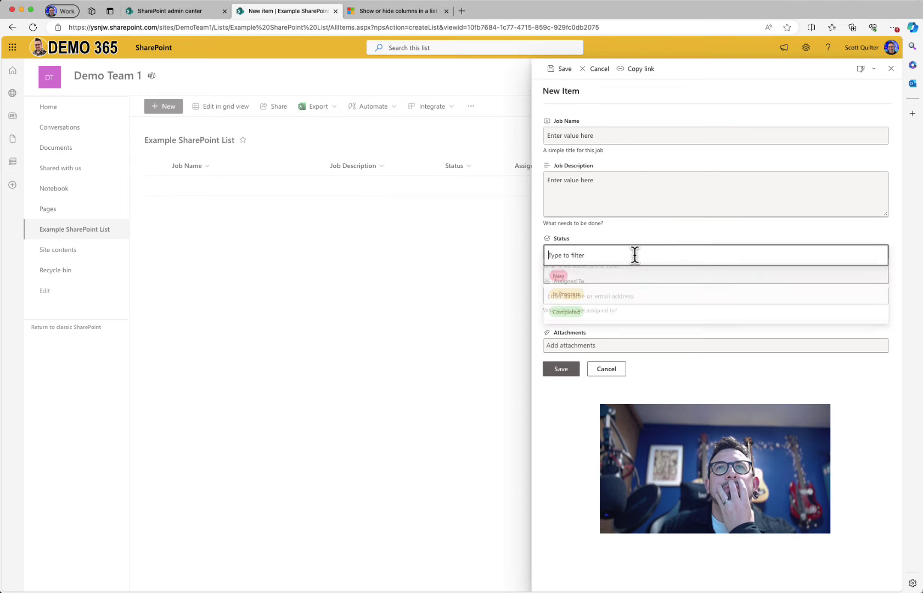
left_click(600, 277)
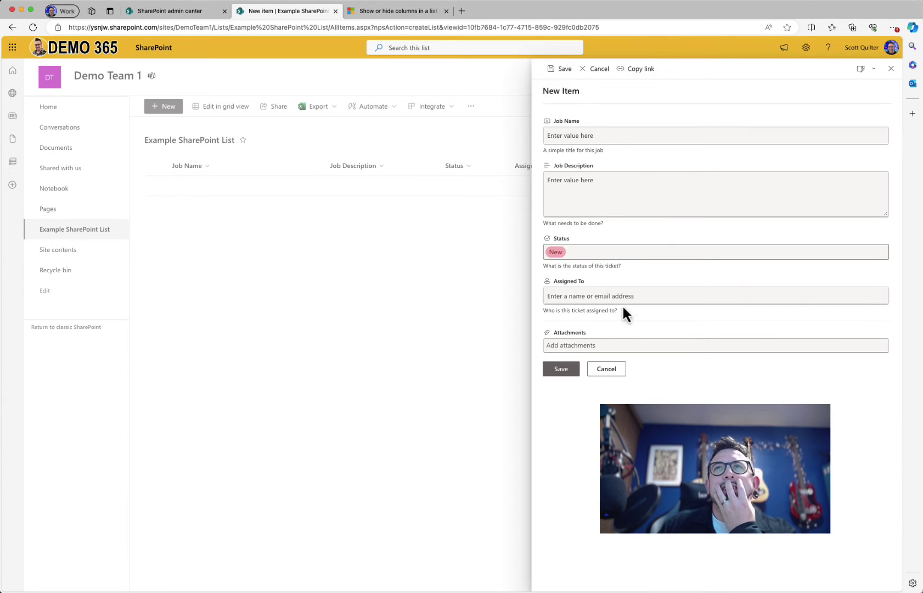
Move the Assigned To column above Status in the form and save the column order.
left_click(873, 70)
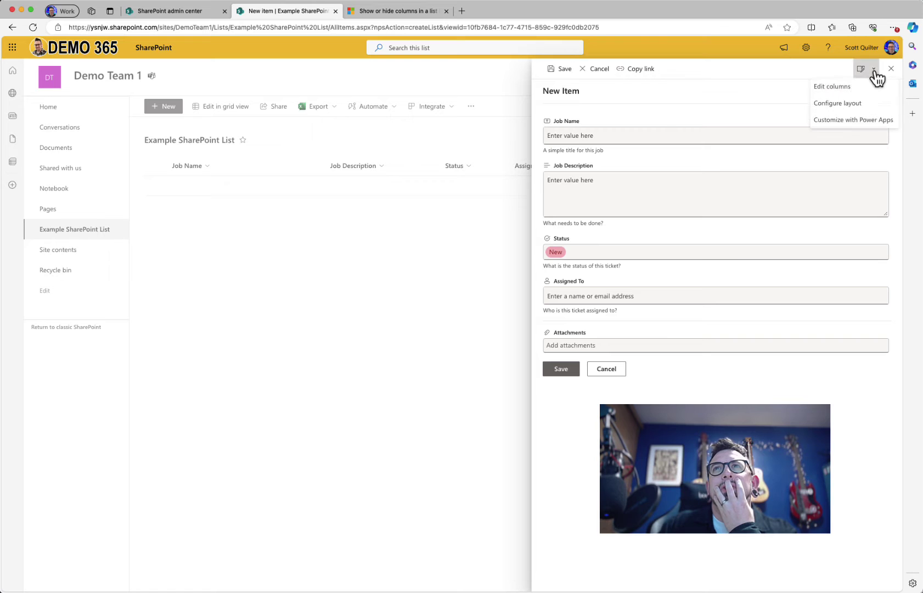
left_click(834, 88)
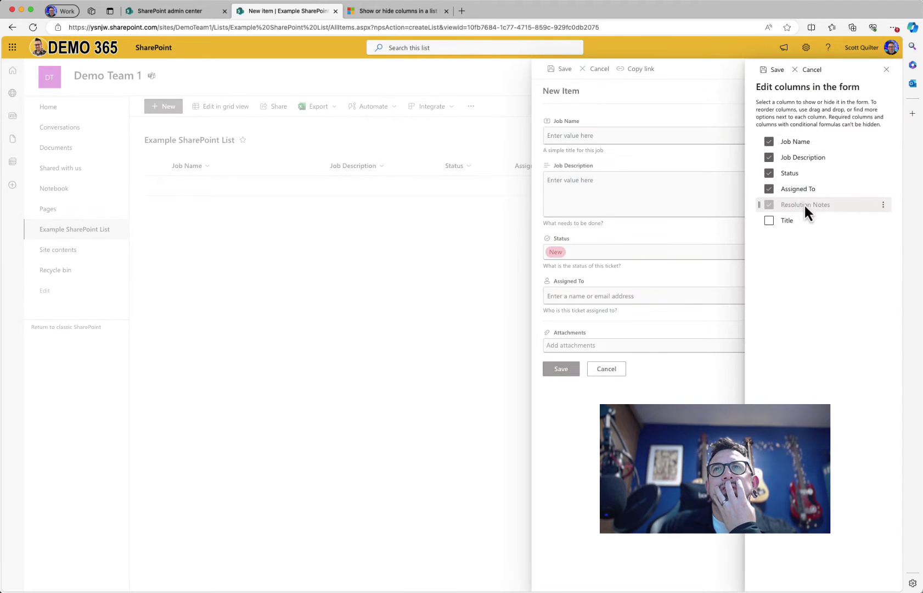
left_click_drag(818, 191, 814, 170)
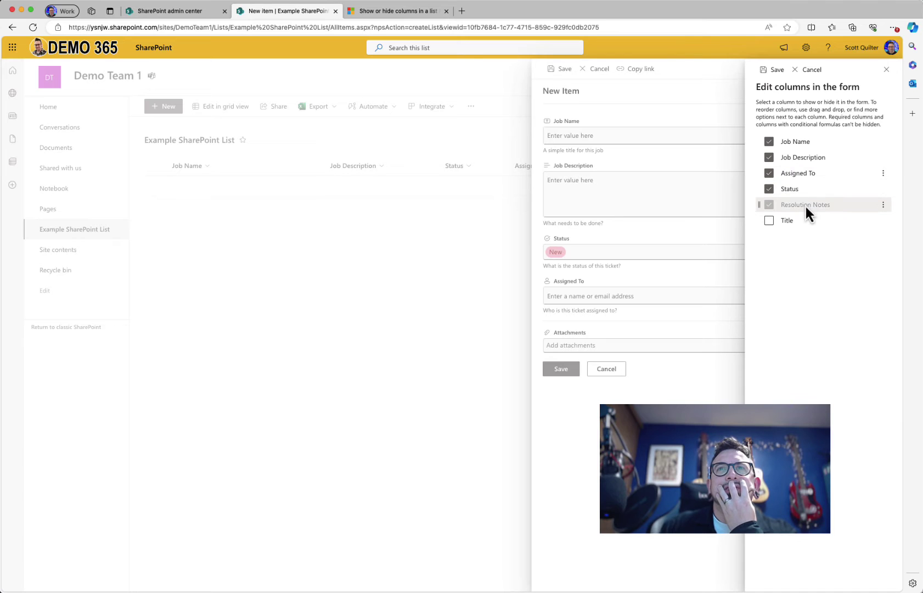
left_click(774, 71)
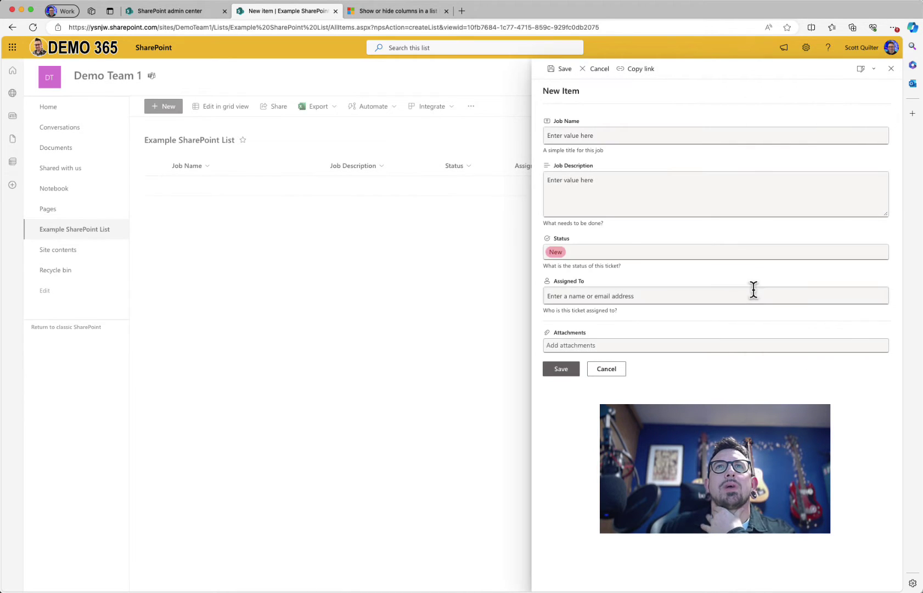
Set Status to Completed in the reordered form to test Resolution Notes, and discard the item without saving.
left_click(591, 256)
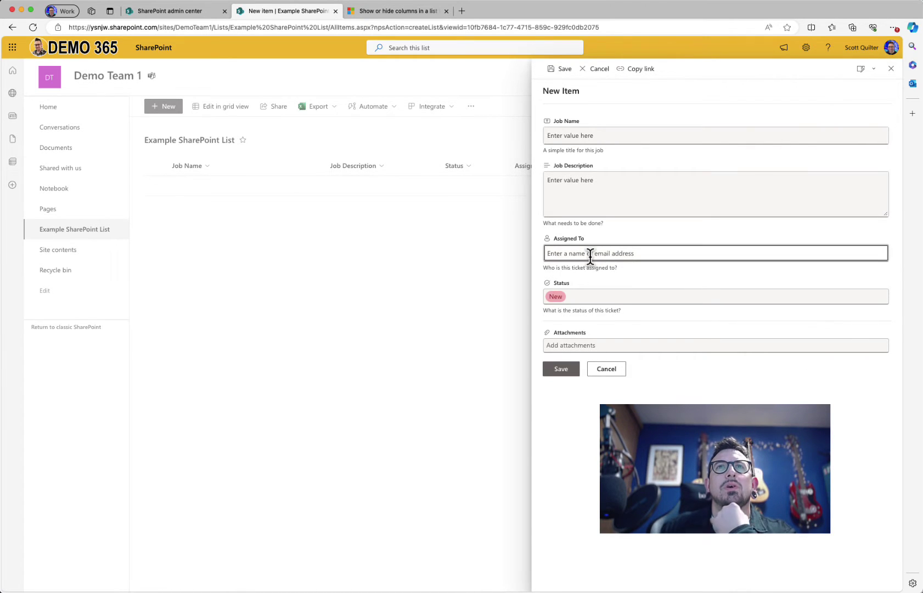
left_click(587, 299)
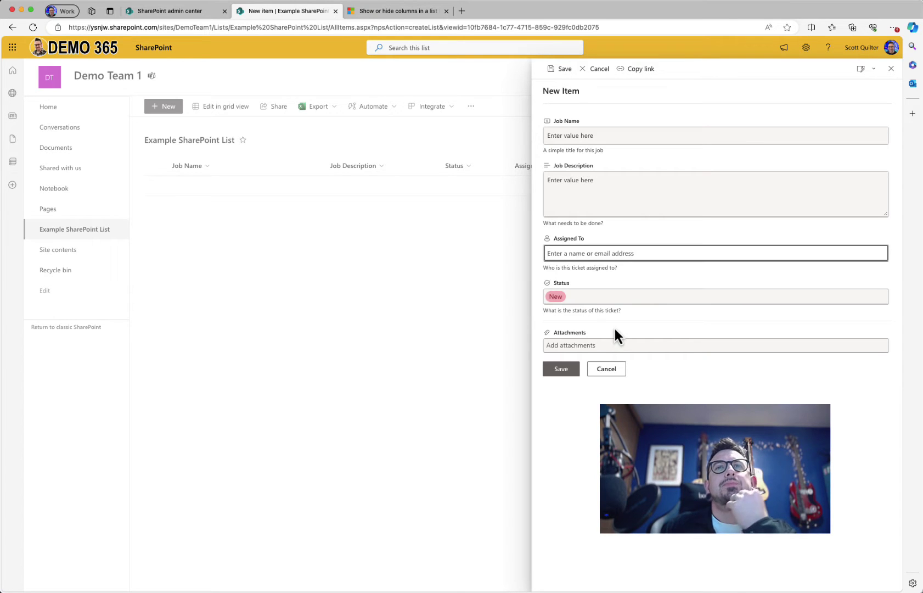
left_click(606, 307)
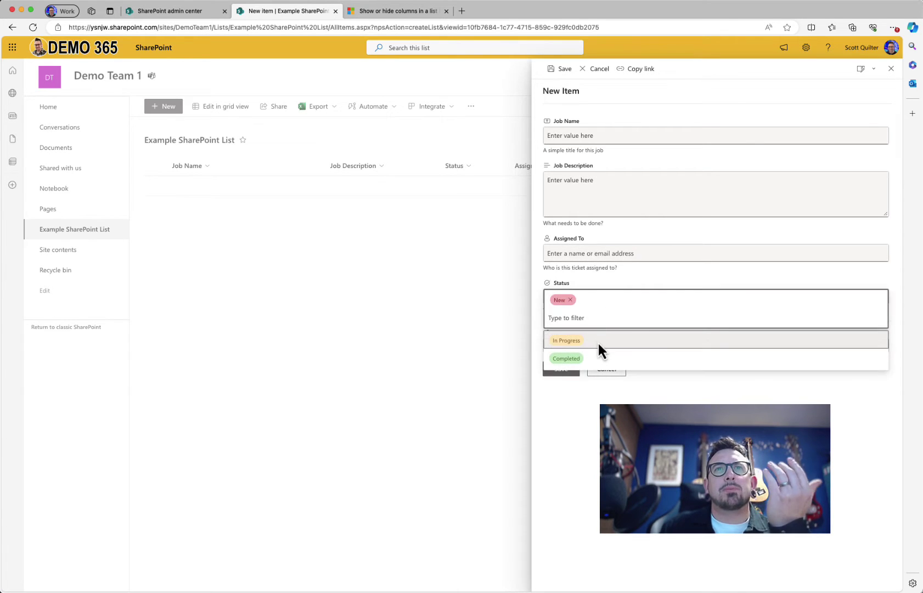
left_click(600, 358)
left_click(620, 365)
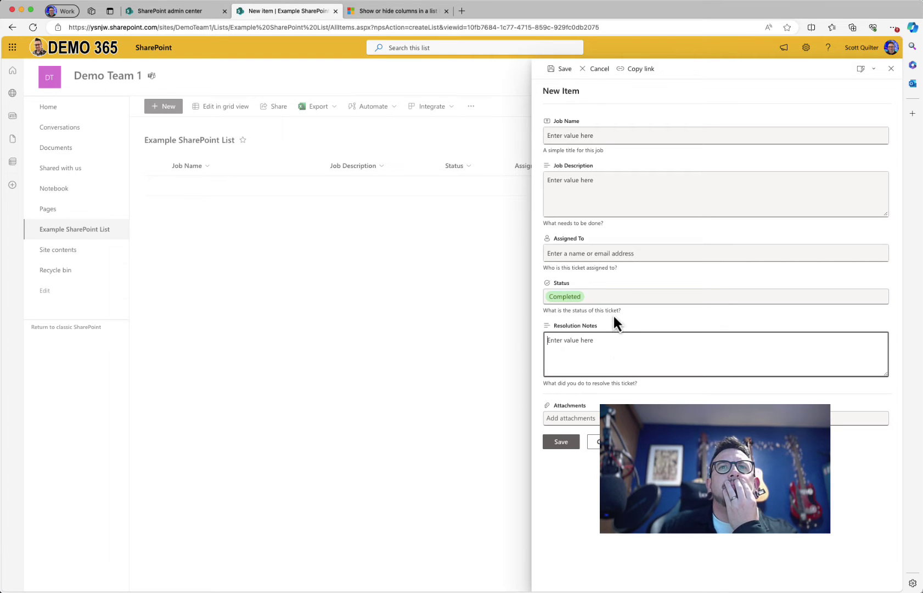
key("Escape")
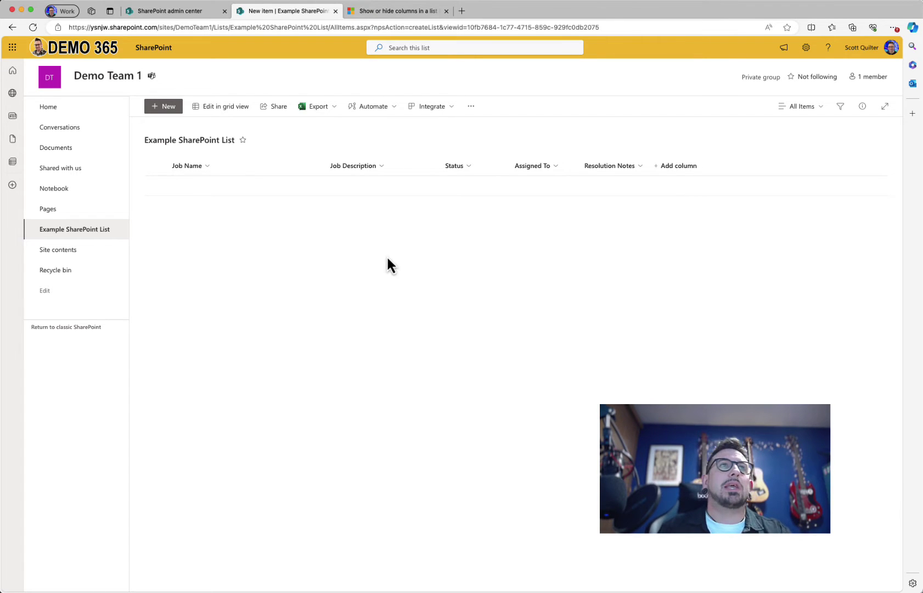
left_click(167, 109)
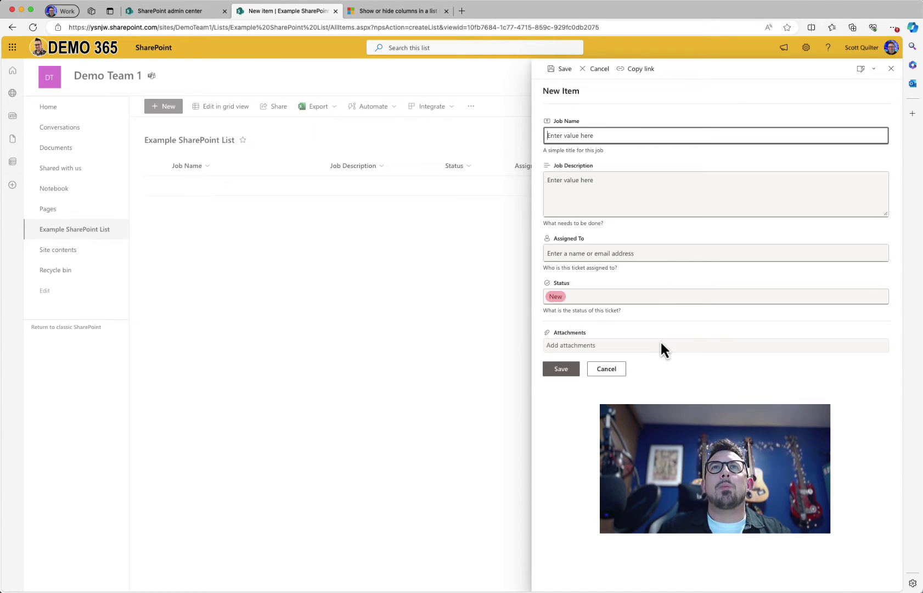
left_click(607, 368)
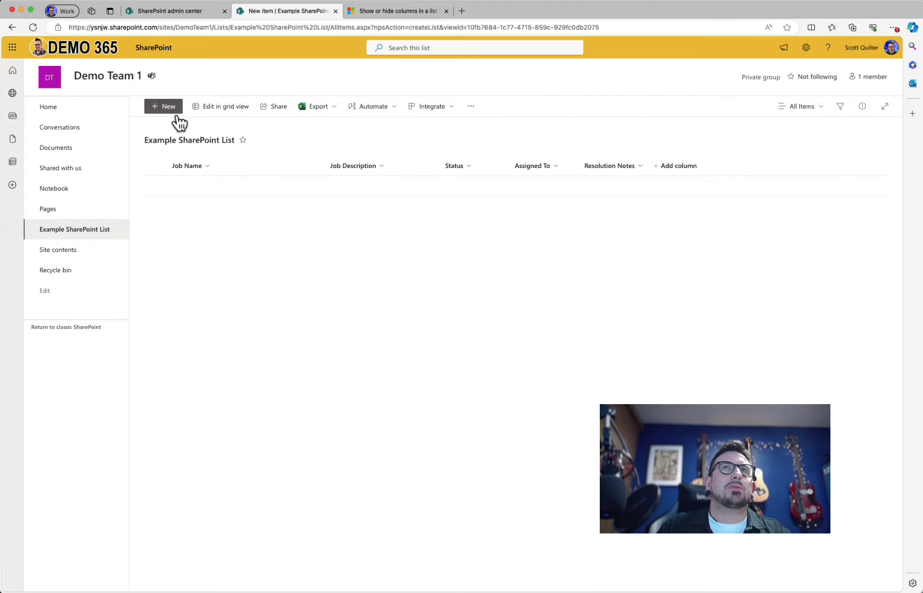
Create and save a list item named Broken table, described as "Table has a wobbly leg", and assign it to a person from the directory.
left_click(165, 106)
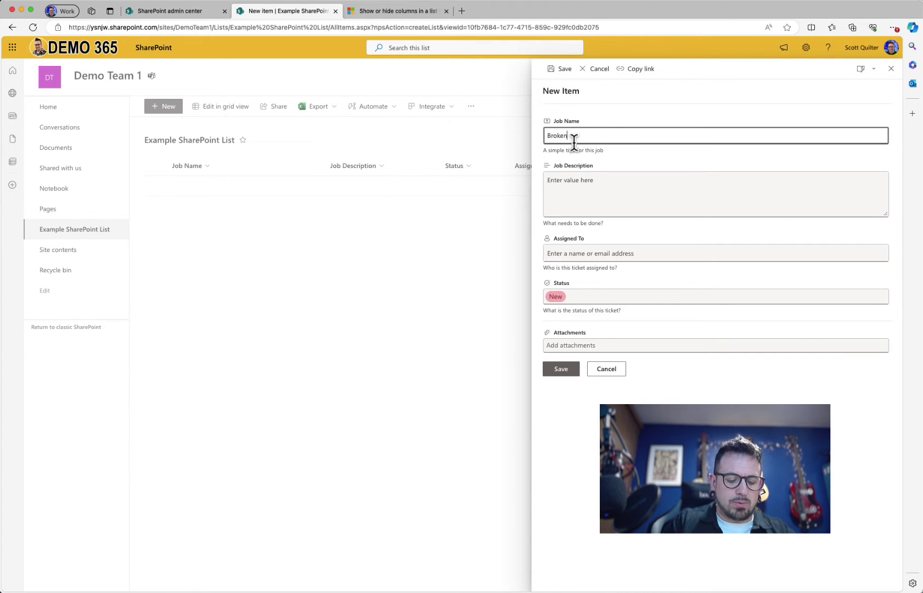
type("Broken table")
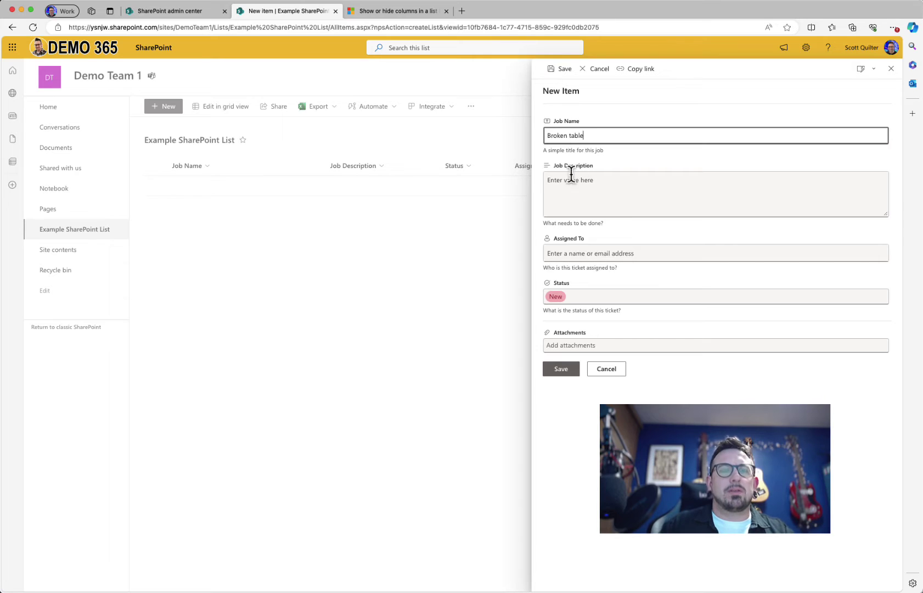
left_click(572, 187)
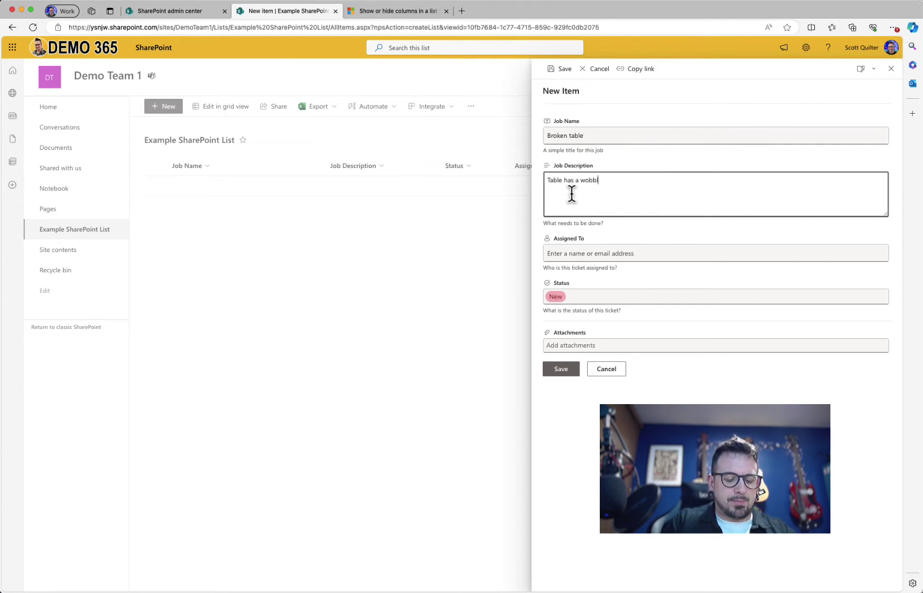
left_click(579, 252)
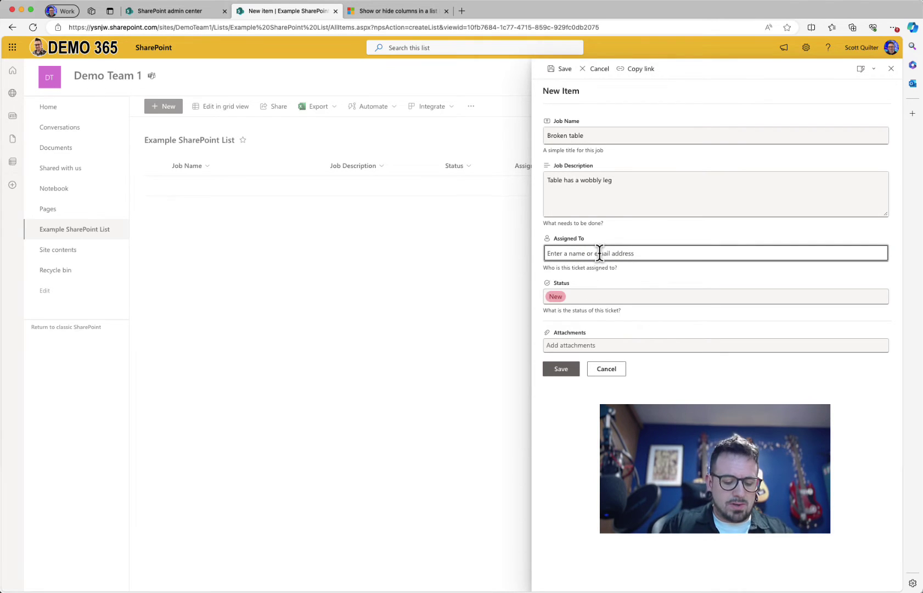
type("pati")
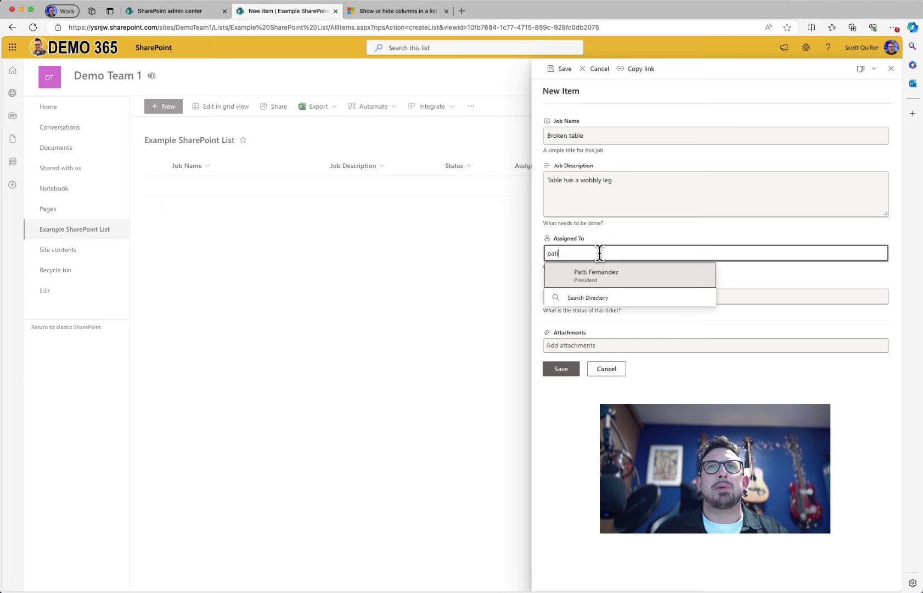
left_click(623, 274)
left_click(561, 369)
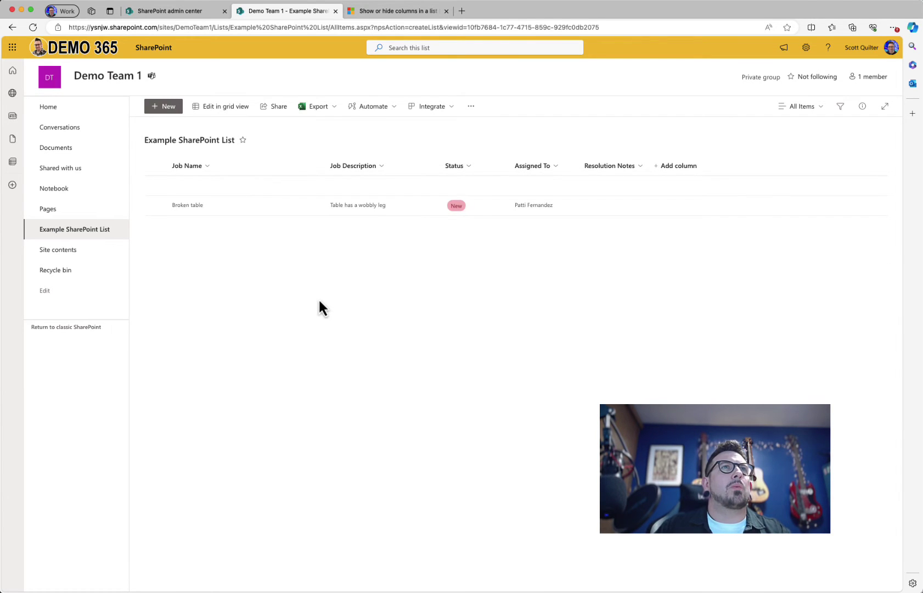
Open the Broken table item, examine its editable Job Description, Assigned To and Status fields, and close it.
double_click(253, 210)
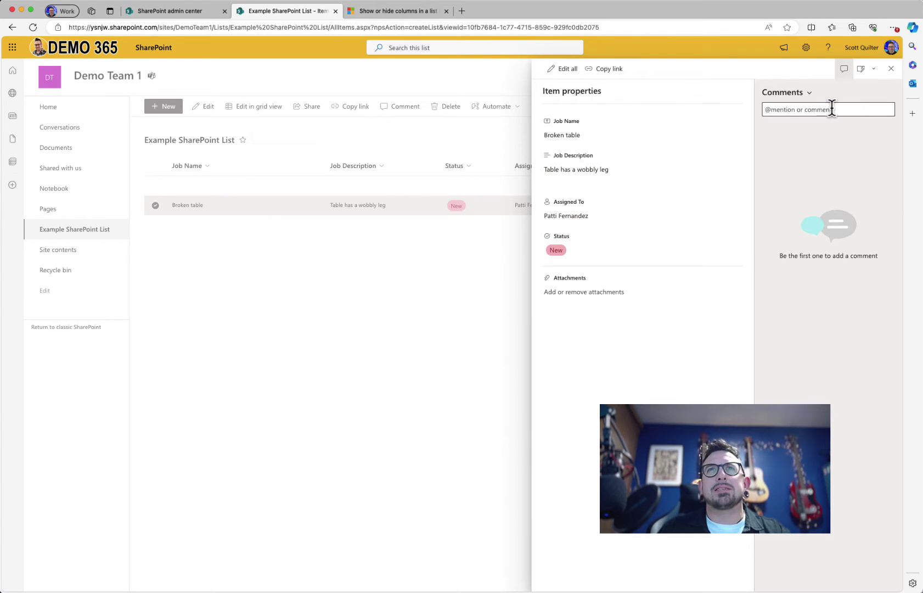
left_click(615, 135)
left_click(596, 178)
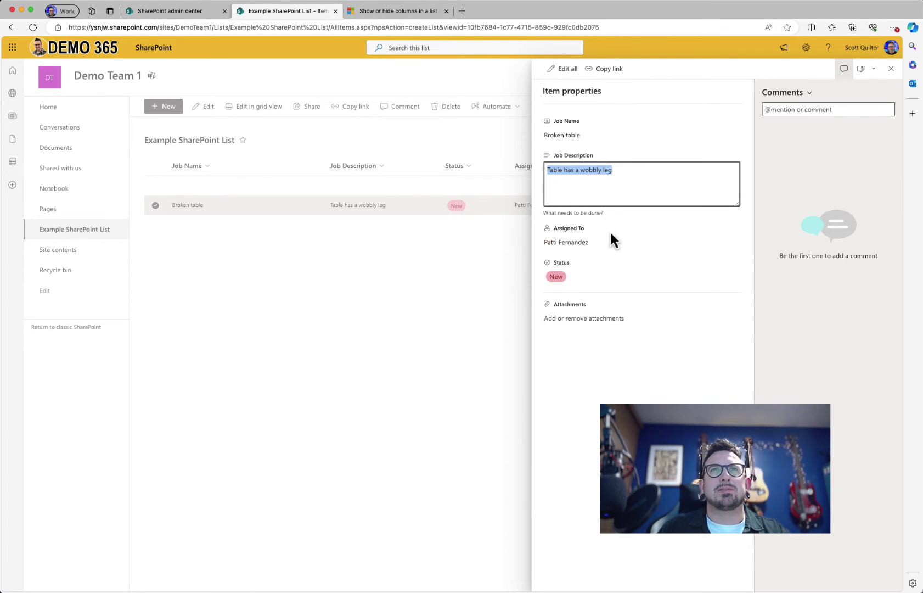
left_click(609, 240)
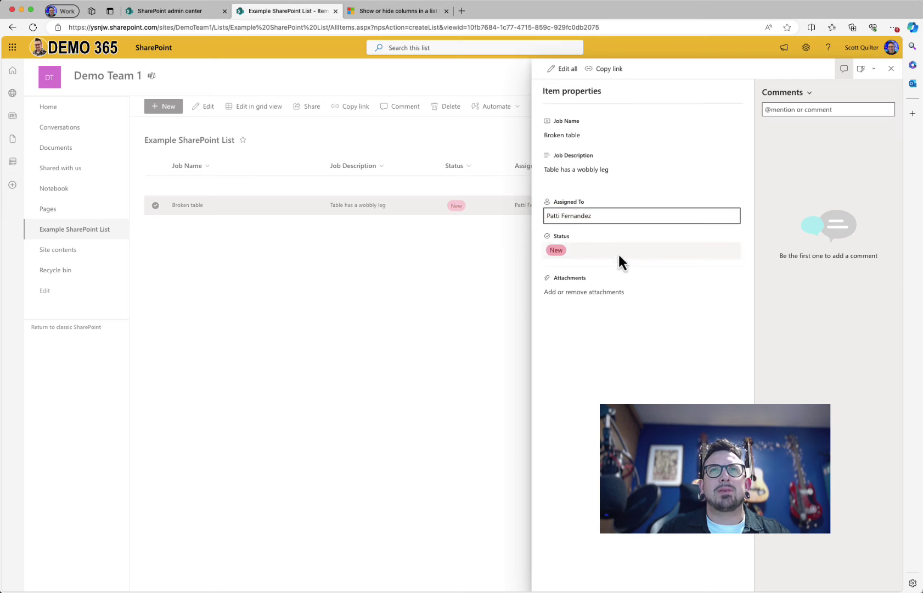
left_click(862, 69)
left_click(682, 399)
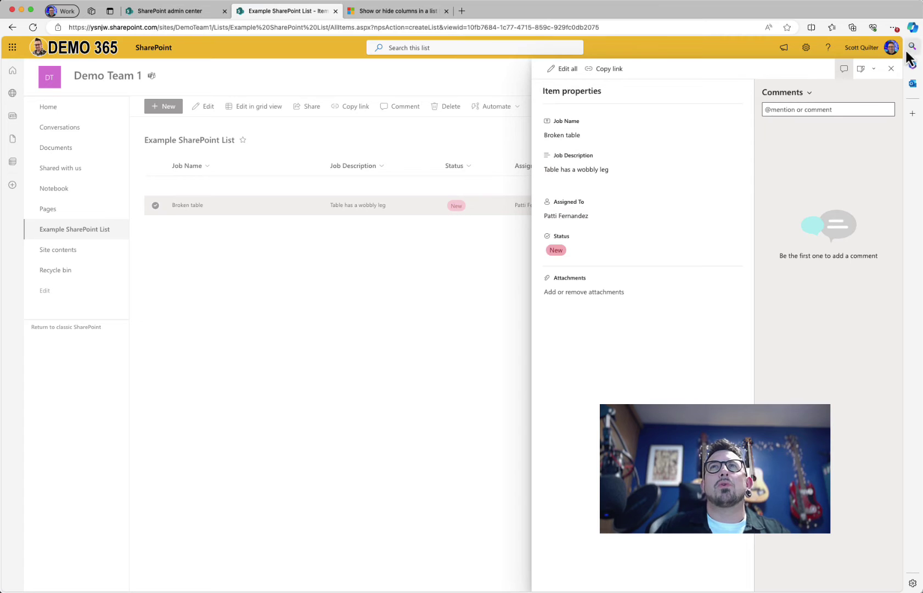
left_click(891, 69)
Open a blank new item form to review its fields, close it without saving, and clear the list selection.
left_click(164, 116)
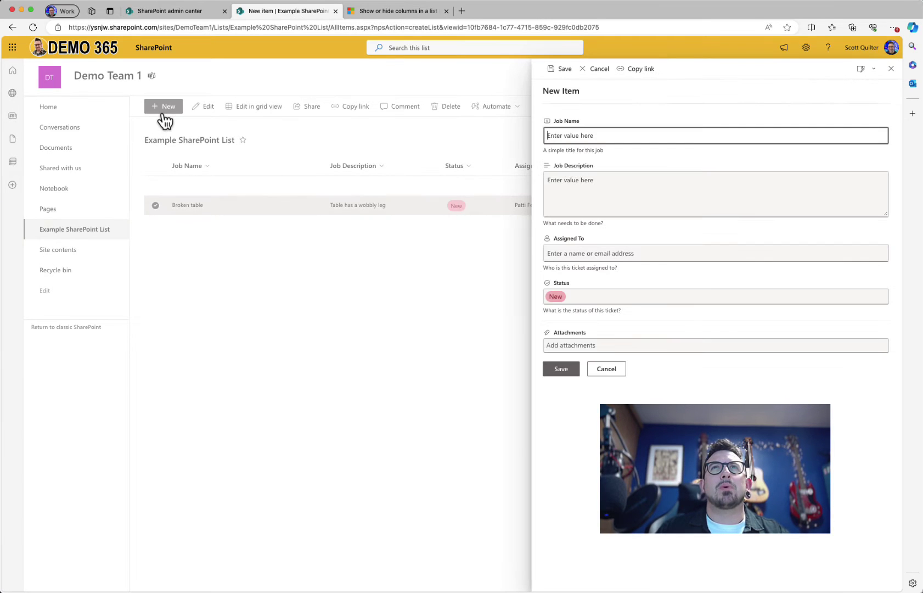
left_click(583, 185)
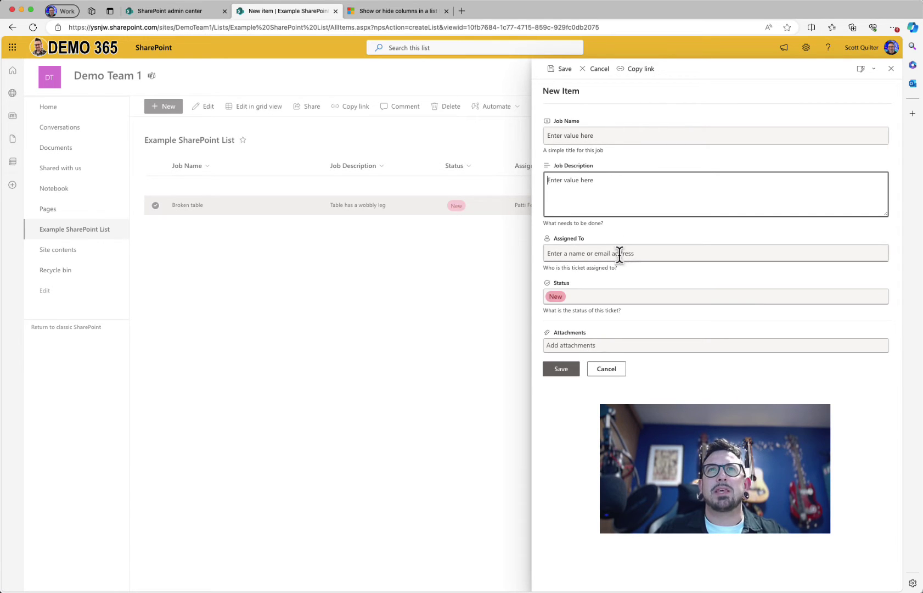
left_click(891, 68)
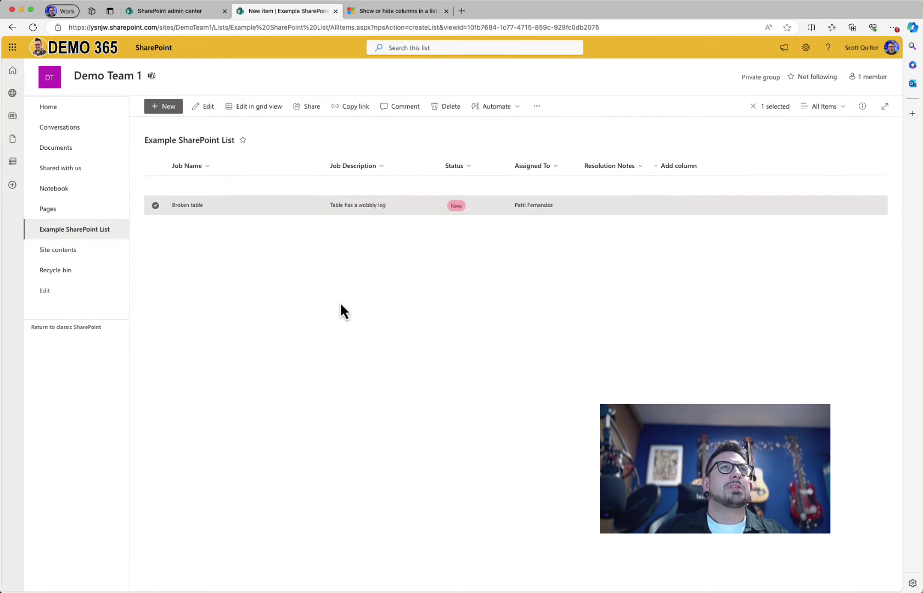
left_click(312, 300)
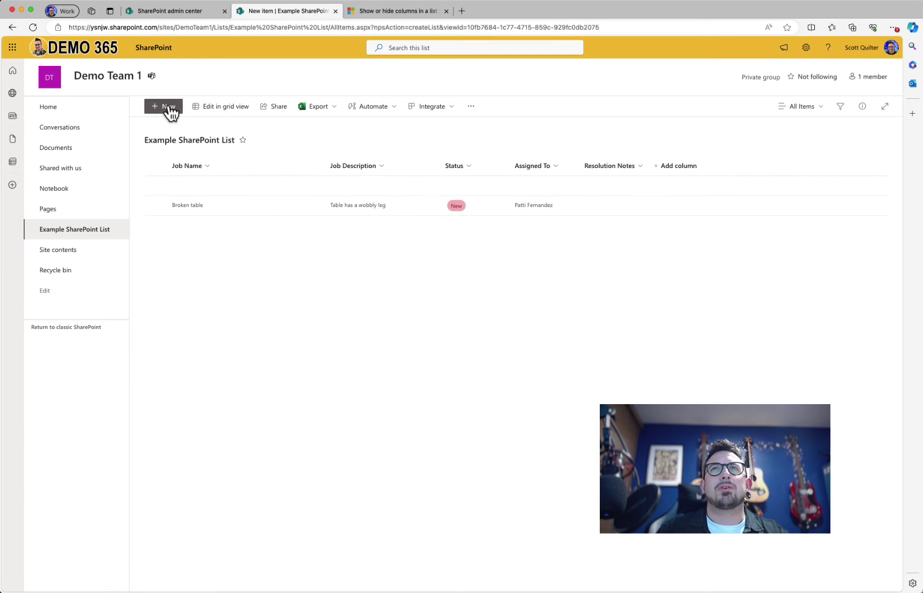
Create a single-line text column named IsNew with default value No, and check it in a new item form without saving an item.
left_click(679, 167)
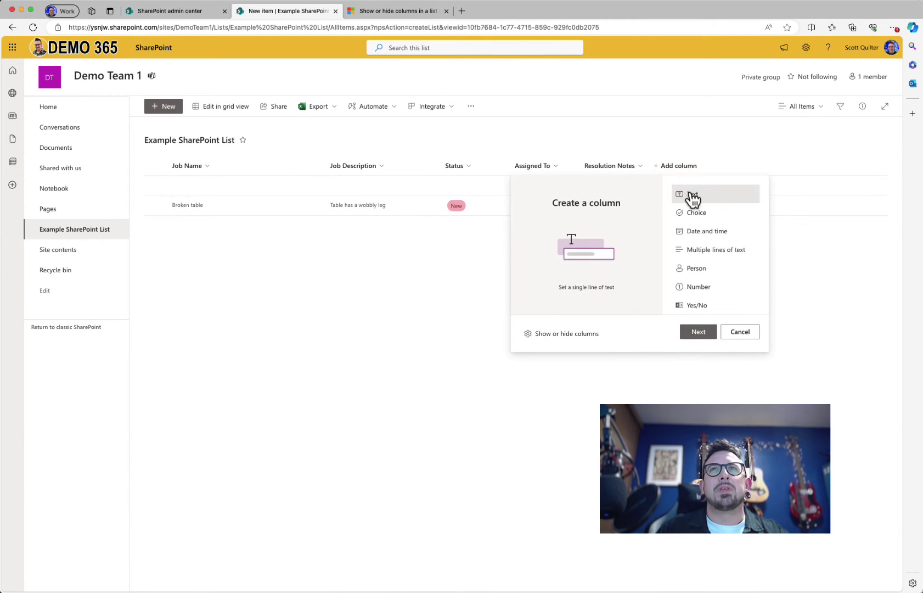
left_click(699, 332)
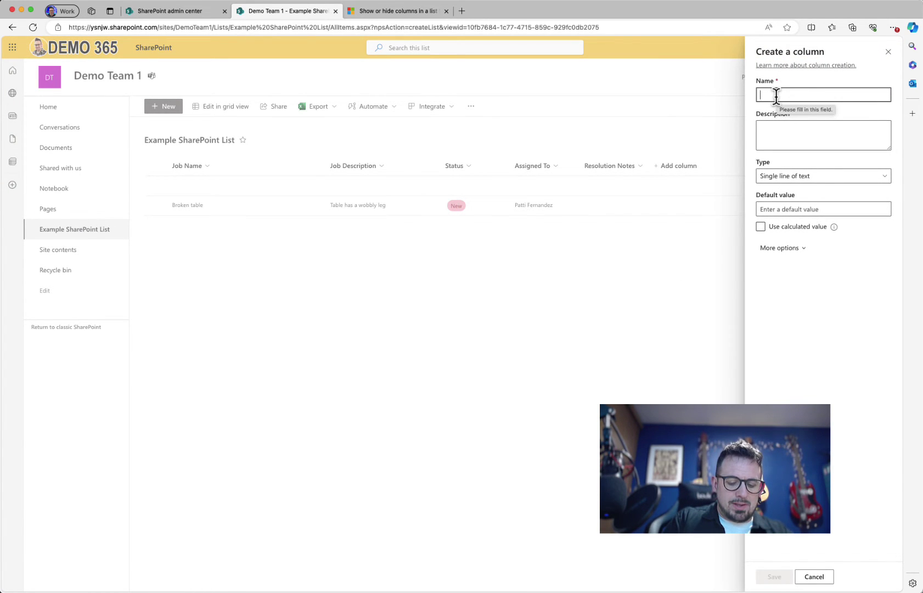
type("IsNe")
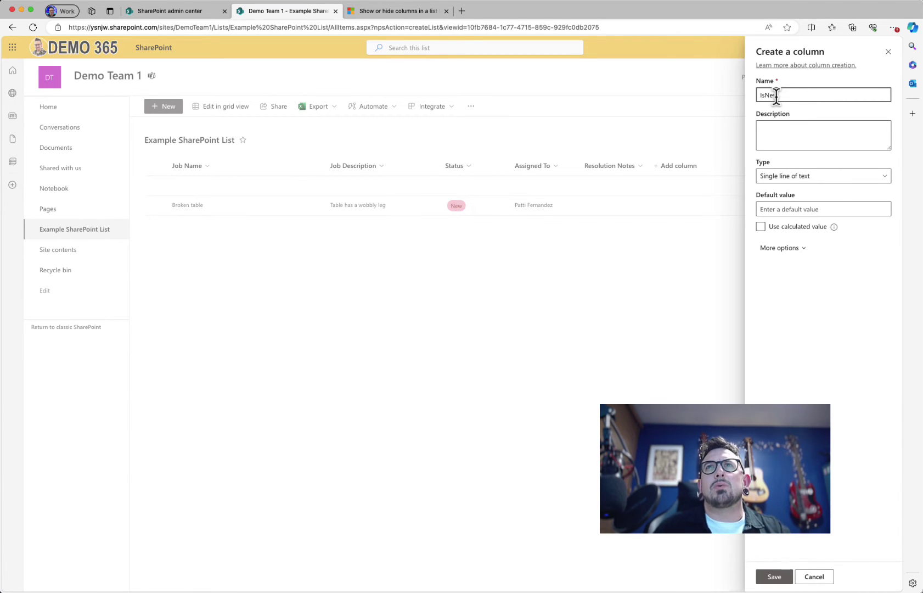
type("w")
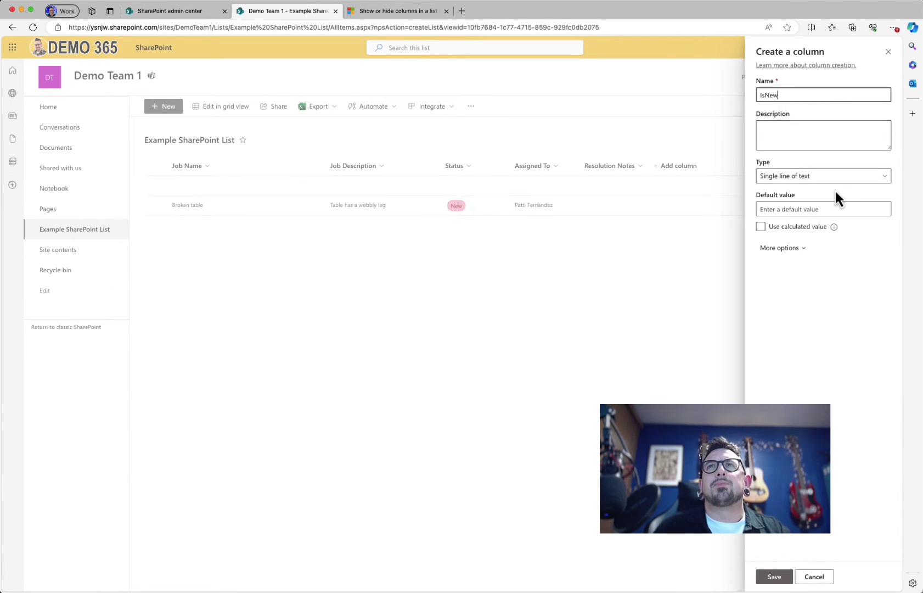
left_click(783, 209)
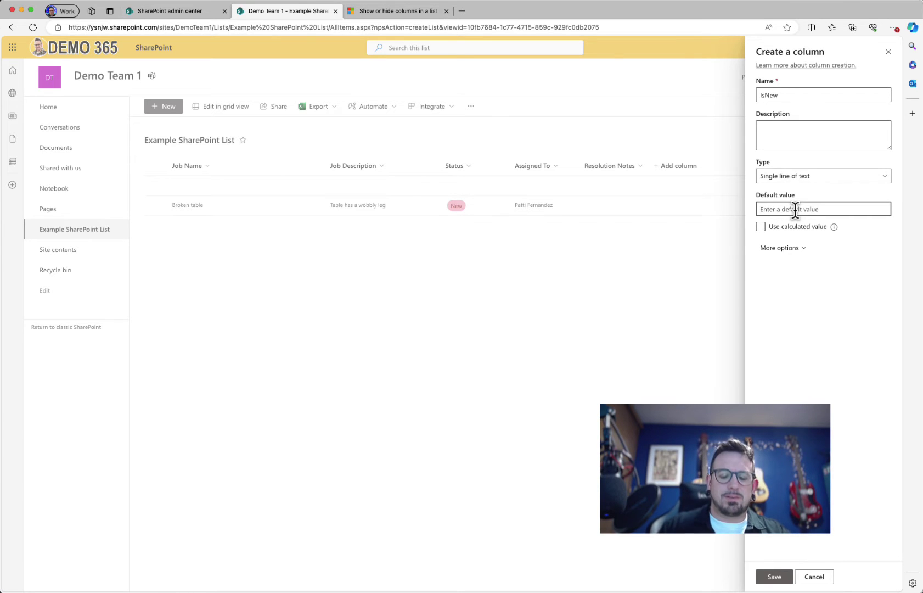
type("No")
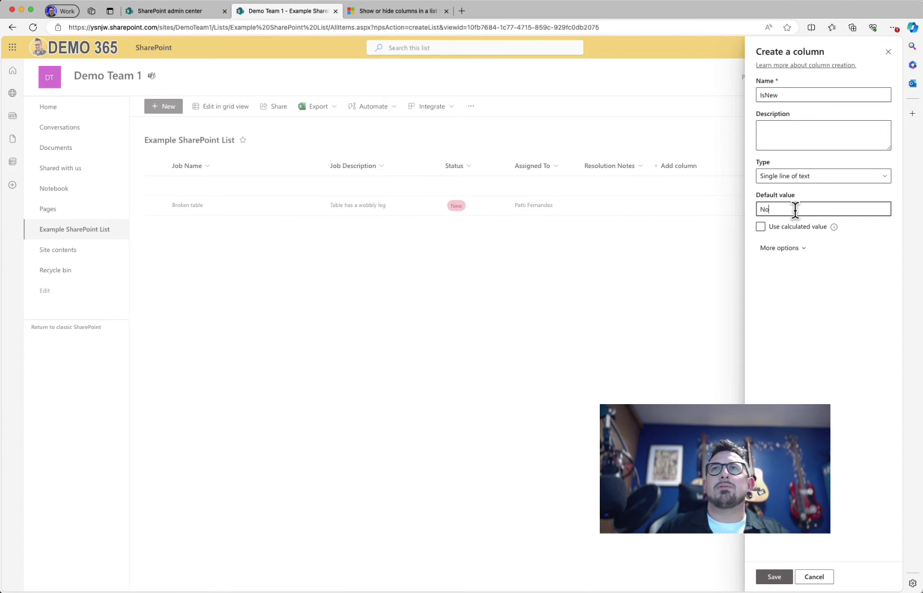
left_click(775, 577)
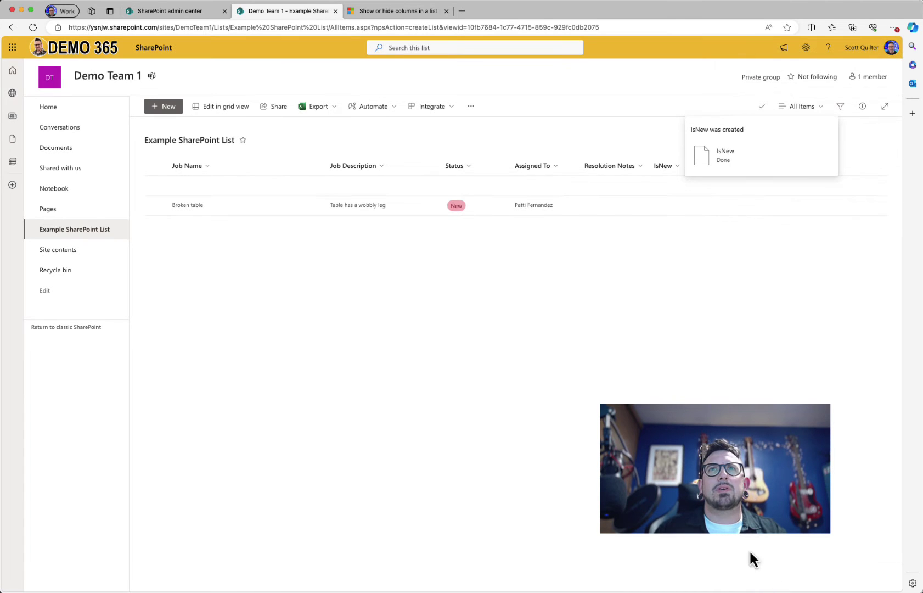
left_click(164, 107)
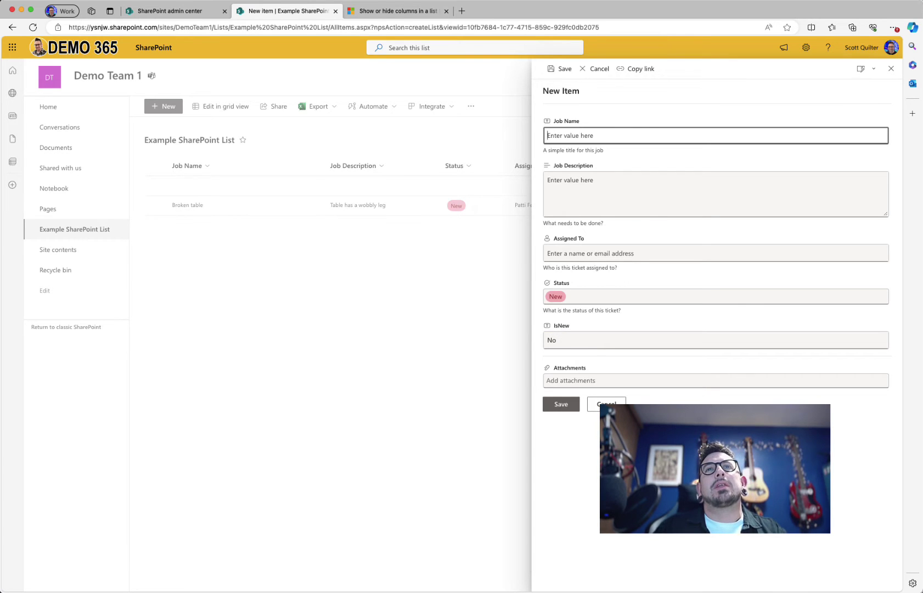
left_click(606, 404)
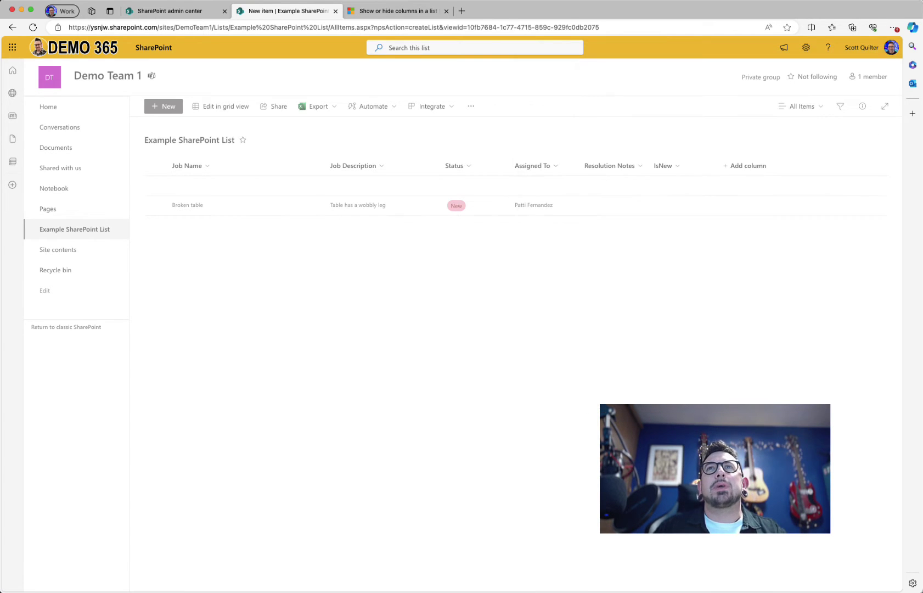
Hide the IsNew column from the All Items list view and apply the change.
left_click(668, 172)
mouse_move(697, 262)
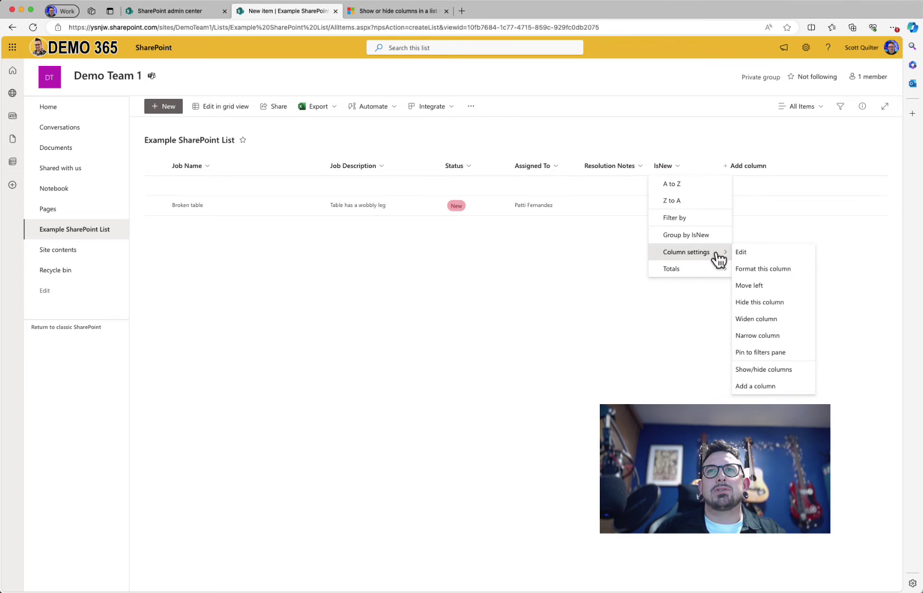
left_click(764, 369)
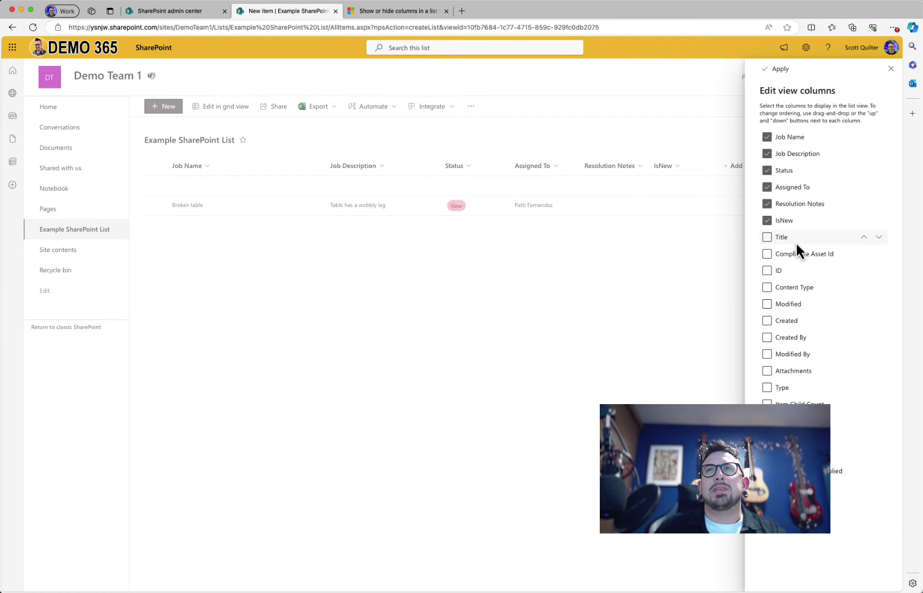
left_click(768, 220)
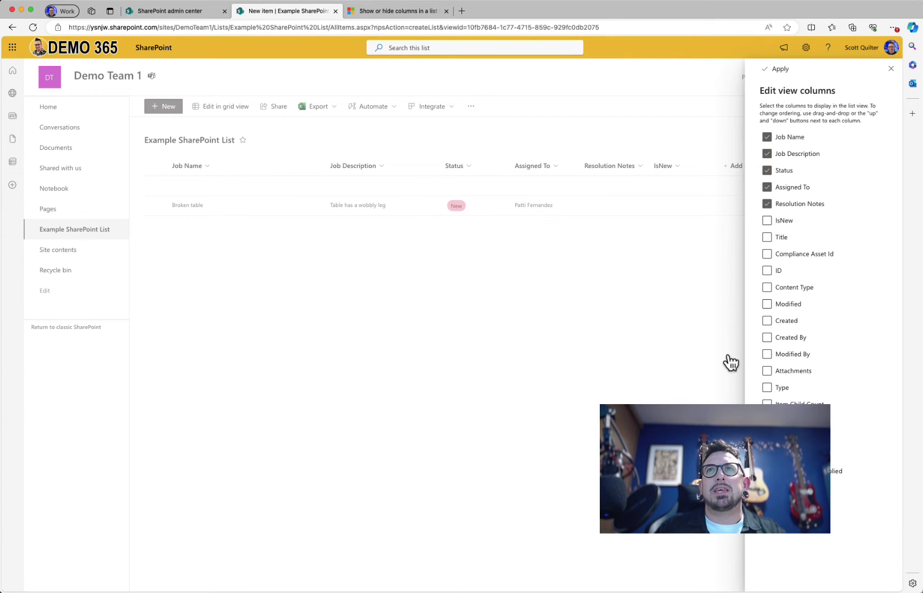
left_click(778, 69)
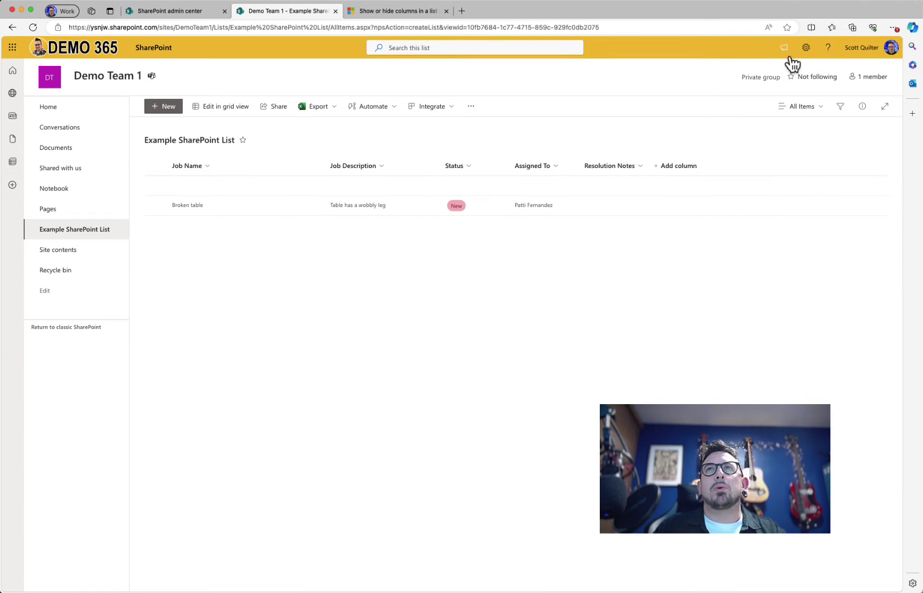
left_click(812, 109)
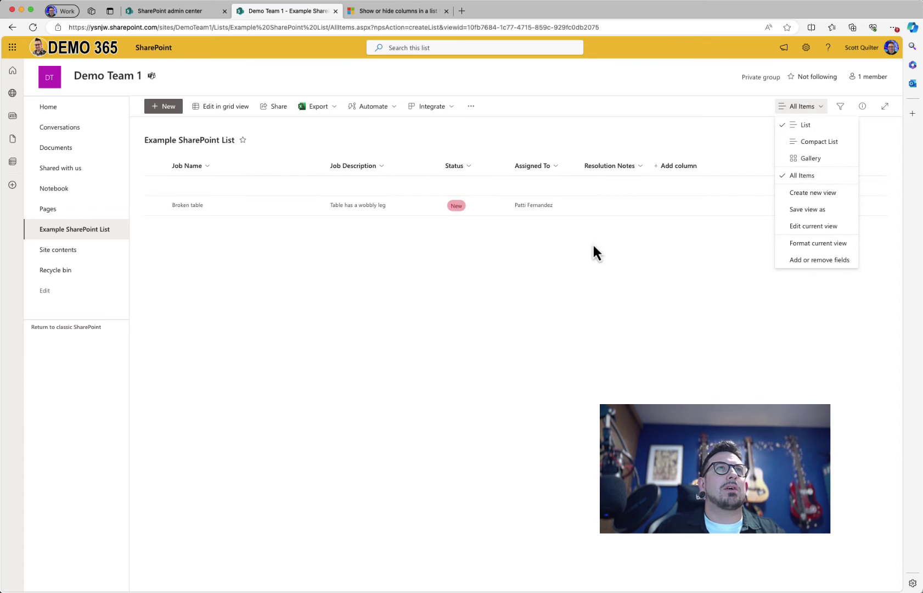
Hide the IsNew column from the new item form and save the form's column settings.
left_click(167, 108)
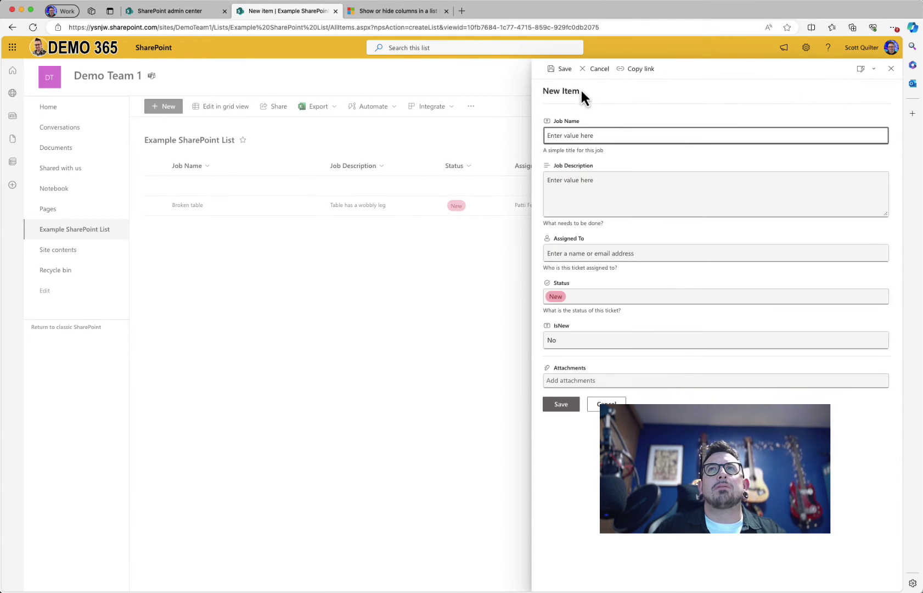
left_click(860, 70)
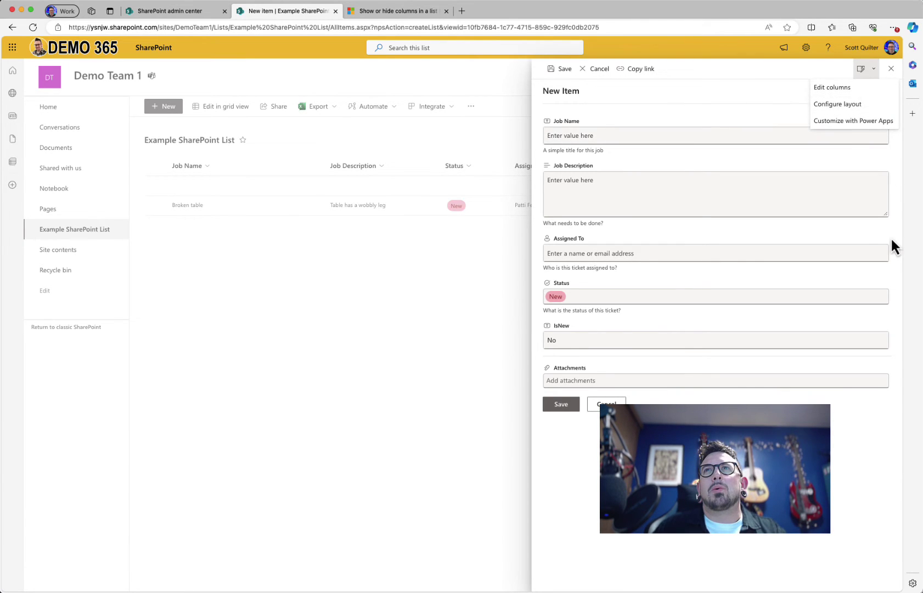
left_click(840, 89)
left_click(769, 236)
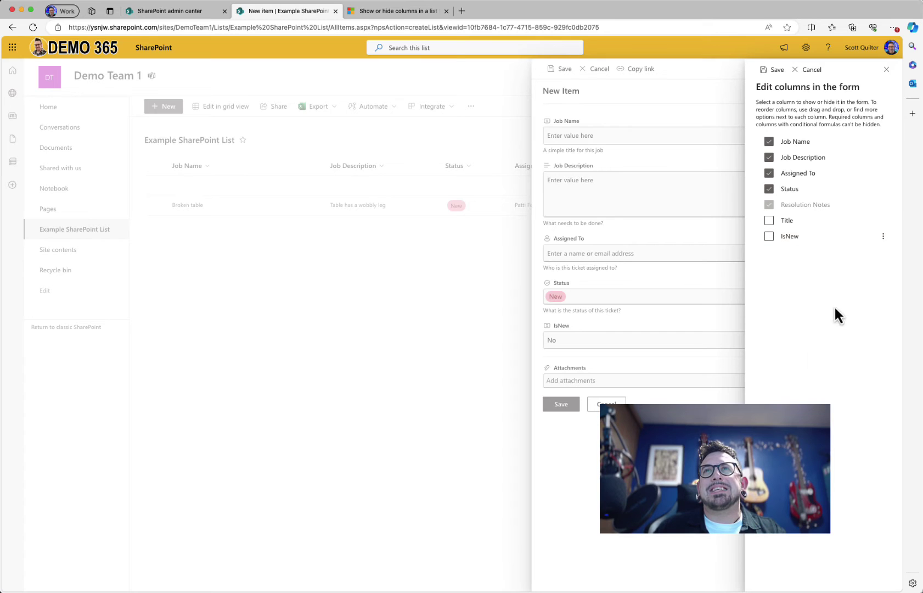
left_click(771, 70)
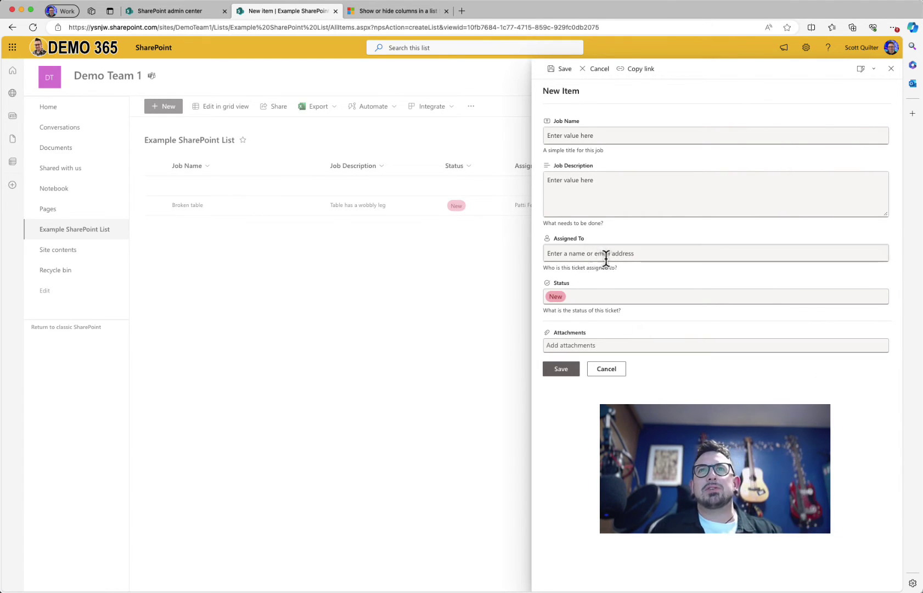
Copy the Product Management example formula from the Microsoft Learn page into the Assigned To field's conditional formula.
left_click(860, 69)
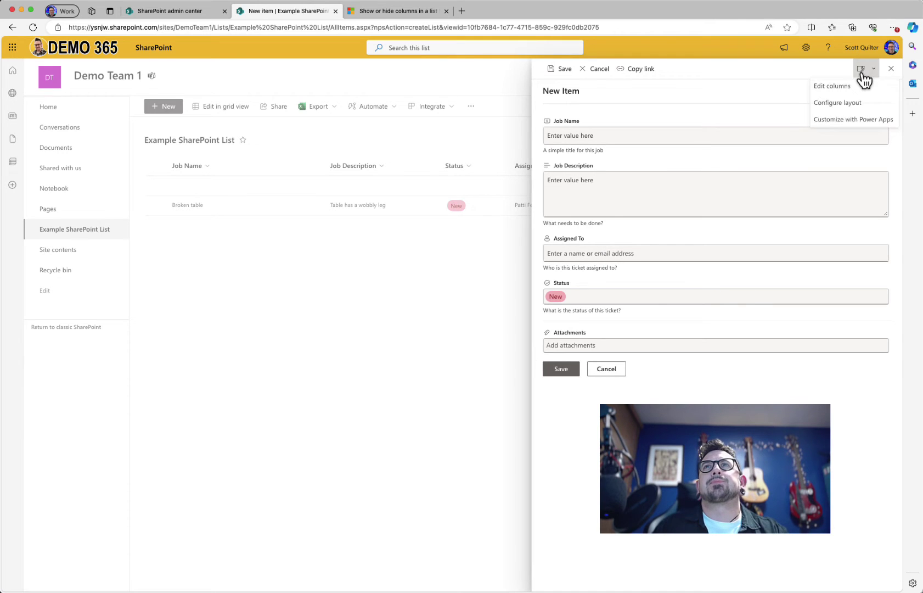
left_click(830, 93)
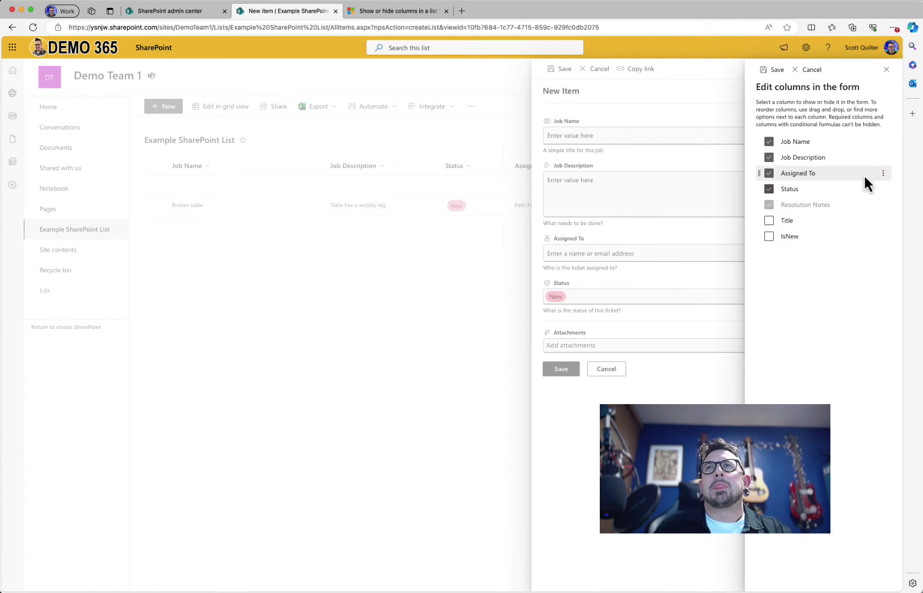
left_click(892, 173)
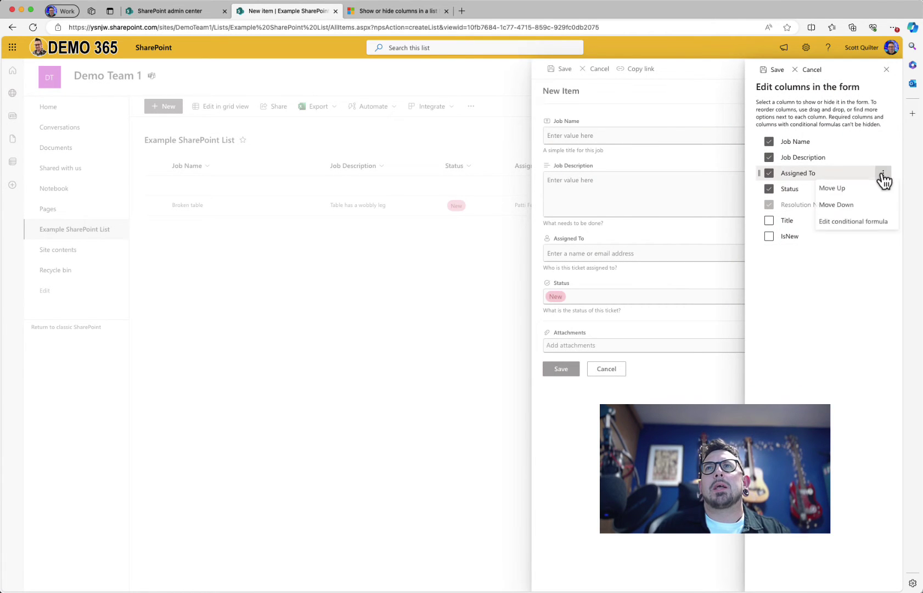
left_click(849, 226)
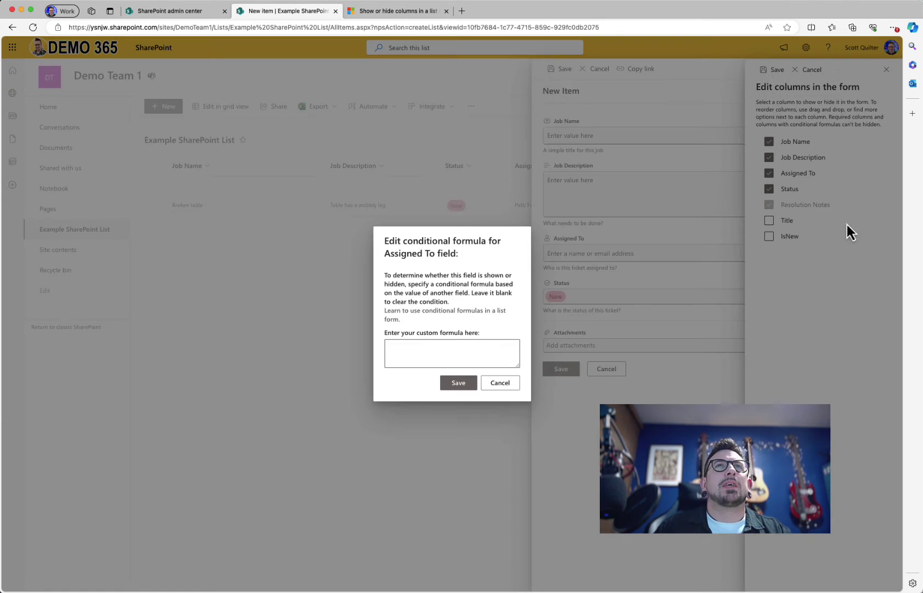
left_click(403, 12)
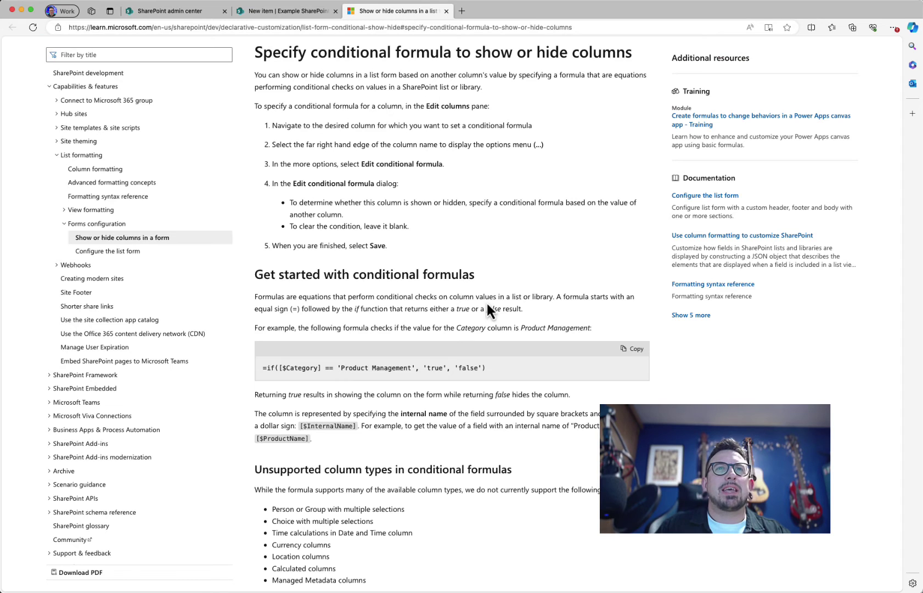
left_click(632, 349)
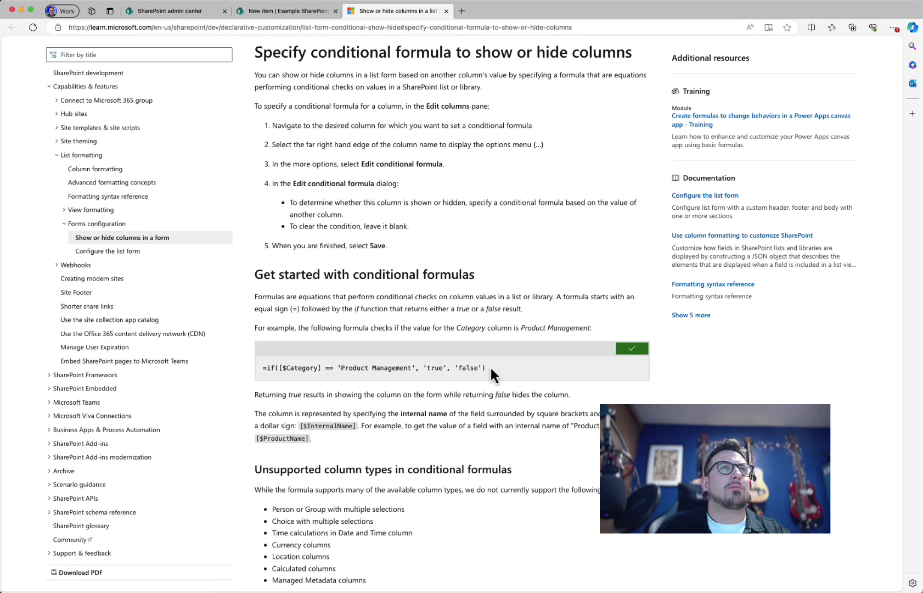
left_click(179, 13)
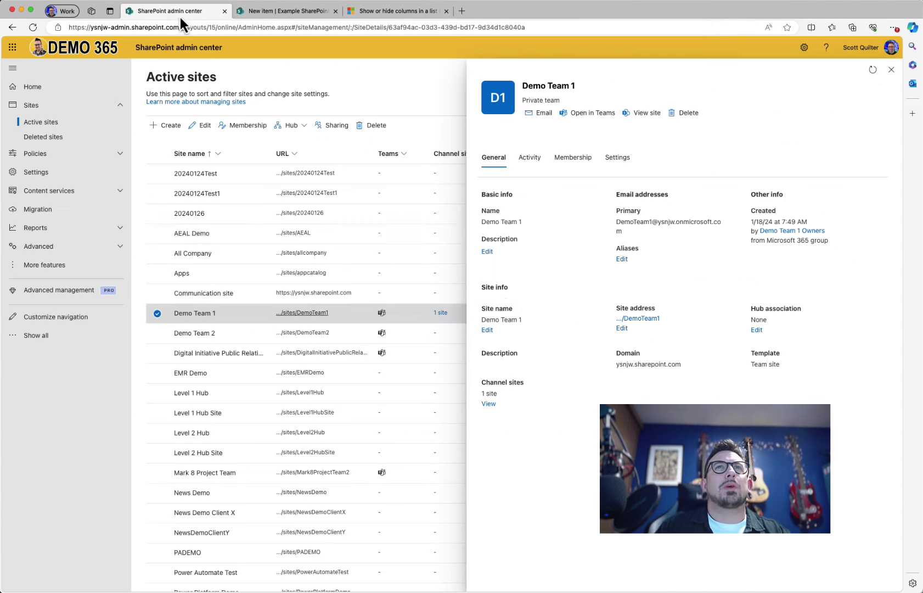
left_click(296, 12)
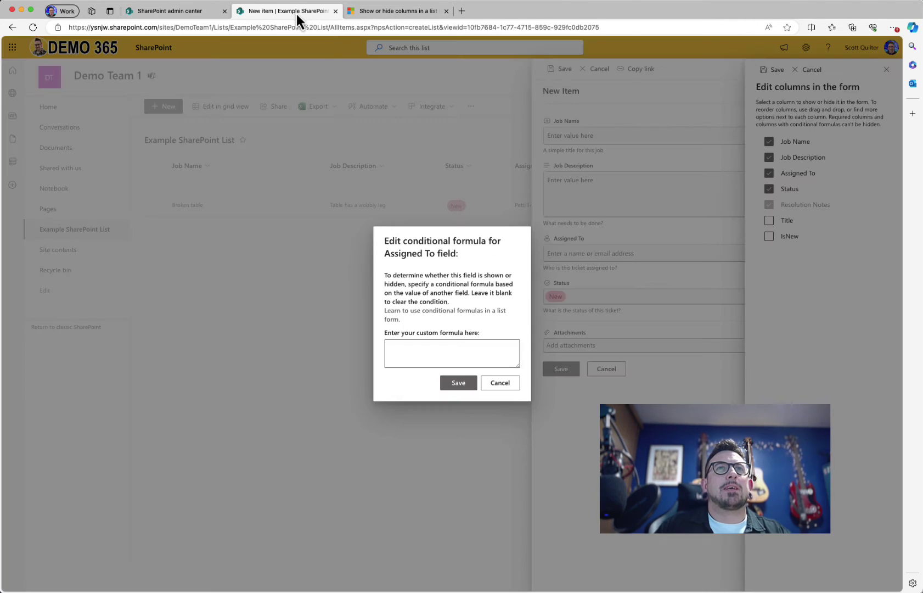
left_click(431, 346)
key("super+v")
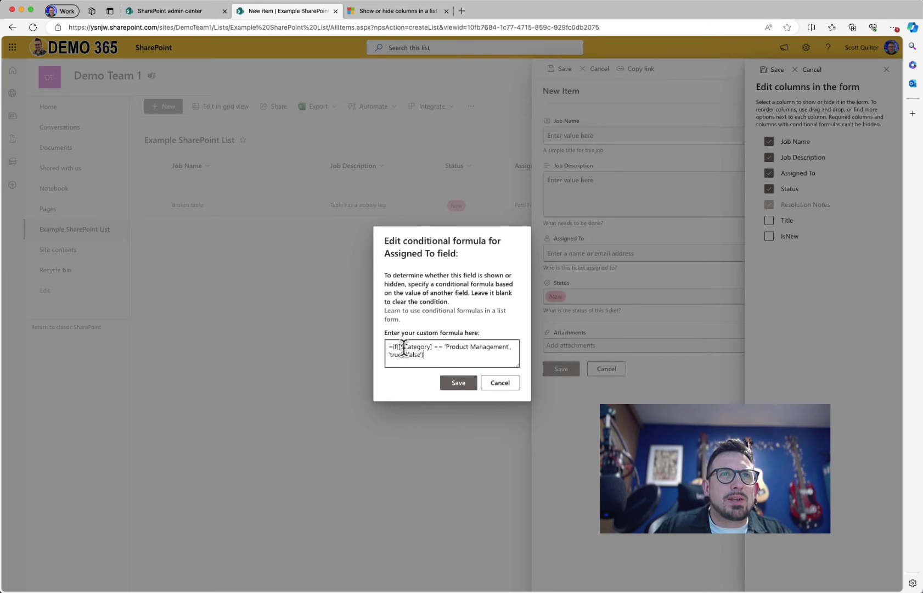
Change the Assigned To conditional formula to =if([$IsNew] == '', 'false', 'true'), copy its text, and save it.
left_click_drag(403, 346, 430, 346)
key("BackSpace")
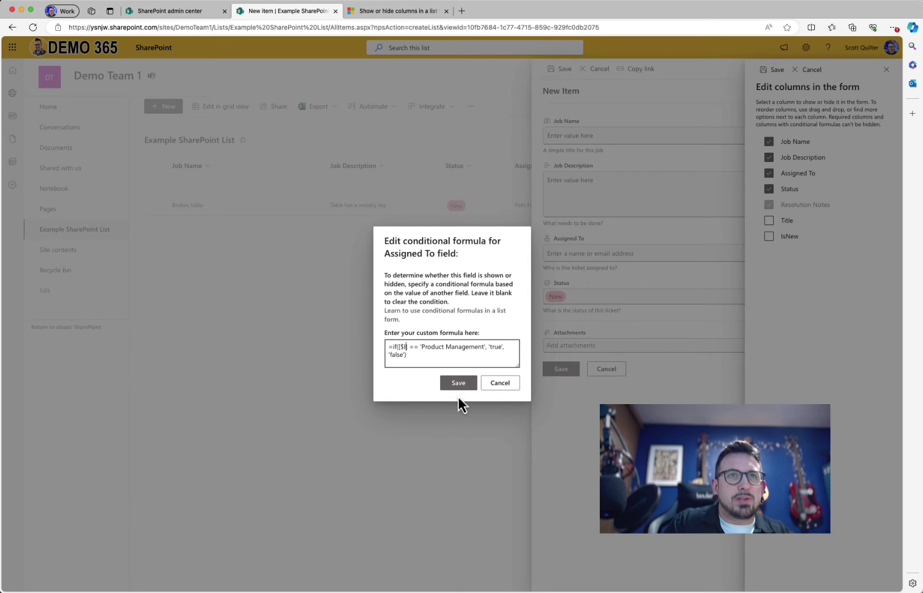
type("IsNew")
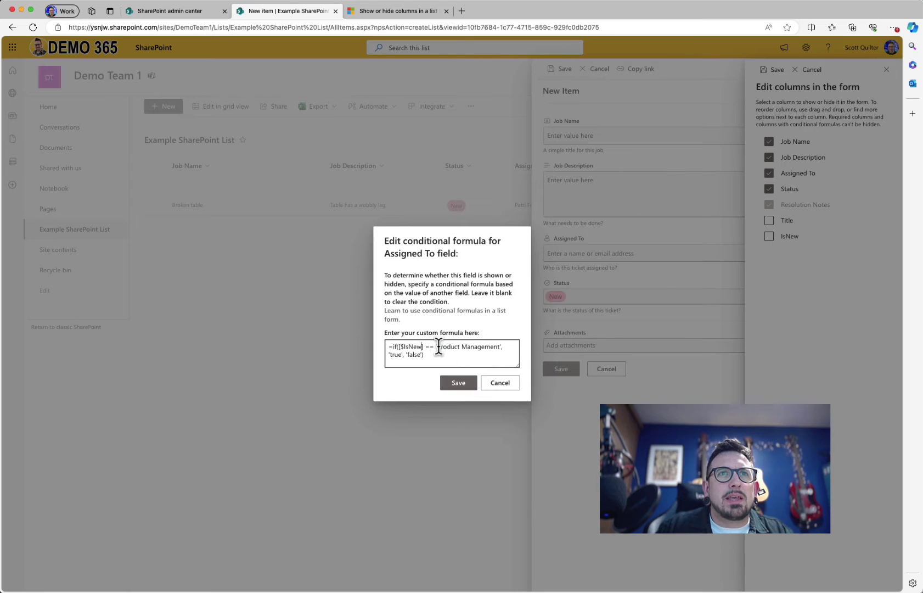
left_click_drag(437, 347, 497, 346)
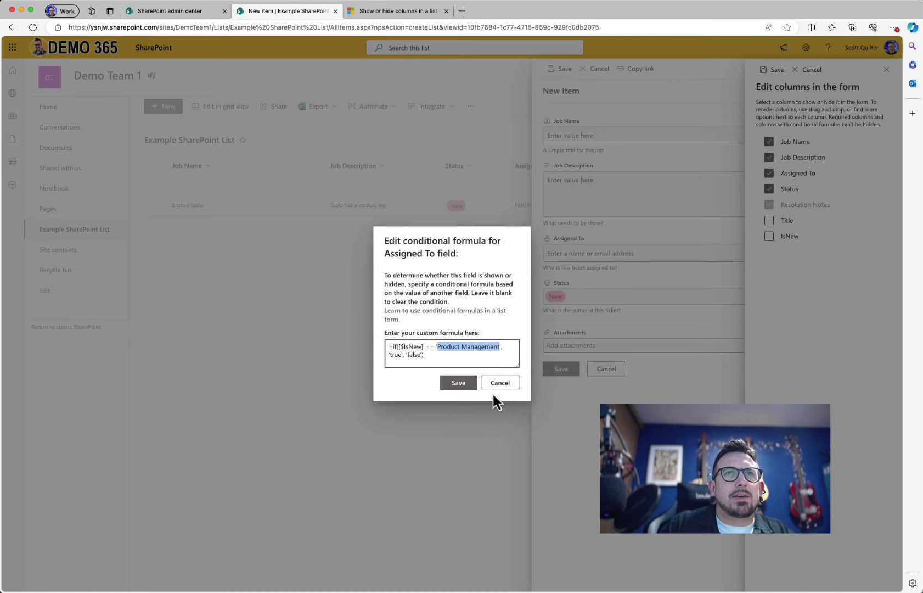
key("BackSpace")
type("'")
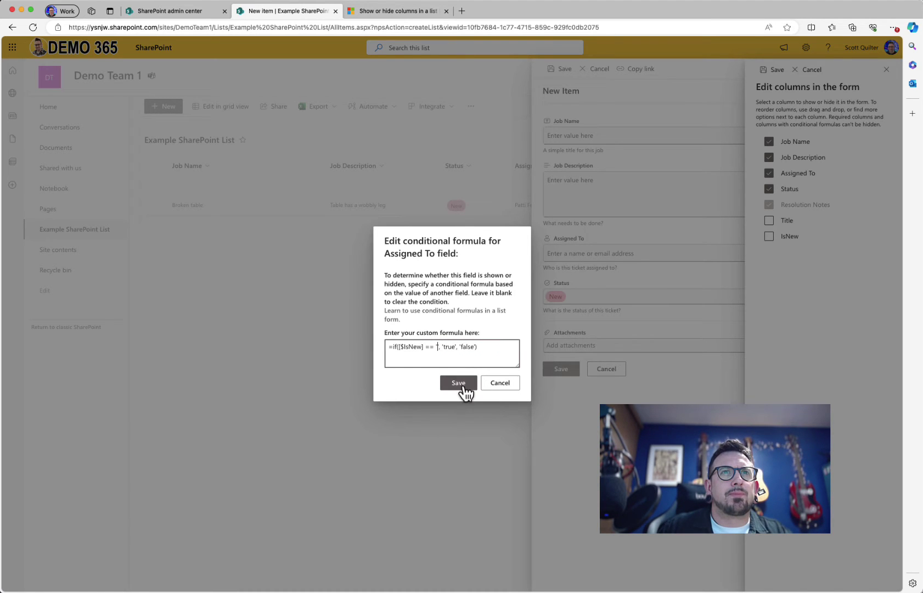
double_click(449, 346)
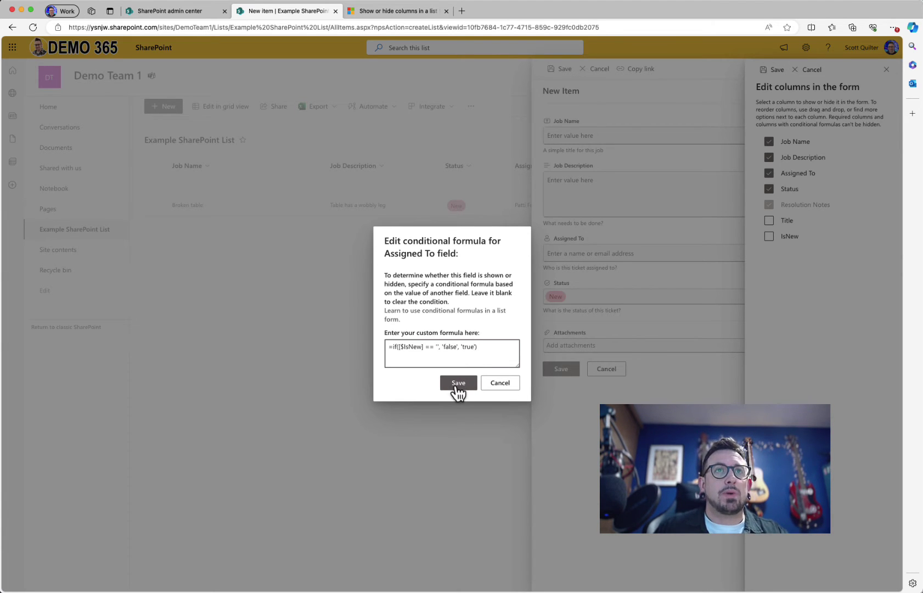
left_click_drag(478, 346, 352, 352)
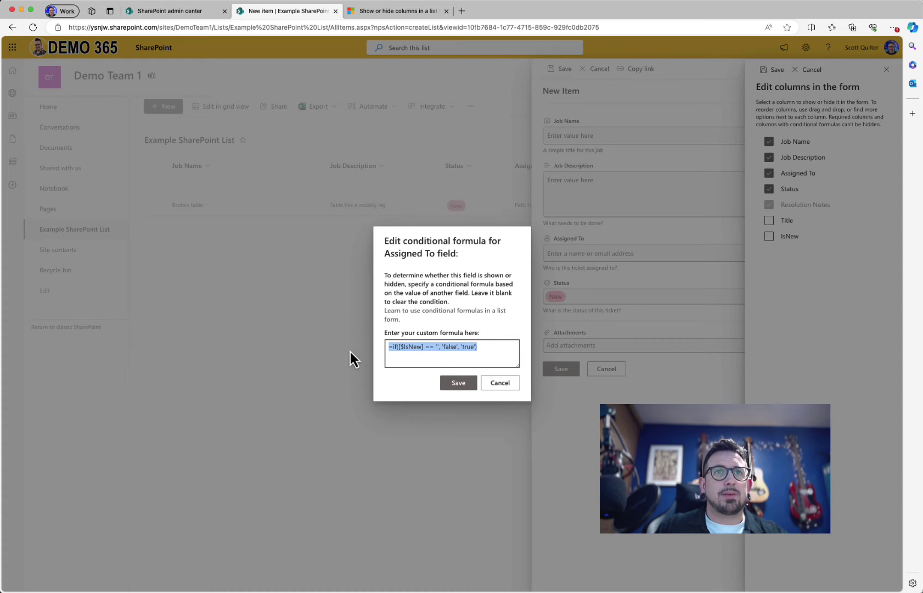
left_click(459, 383)
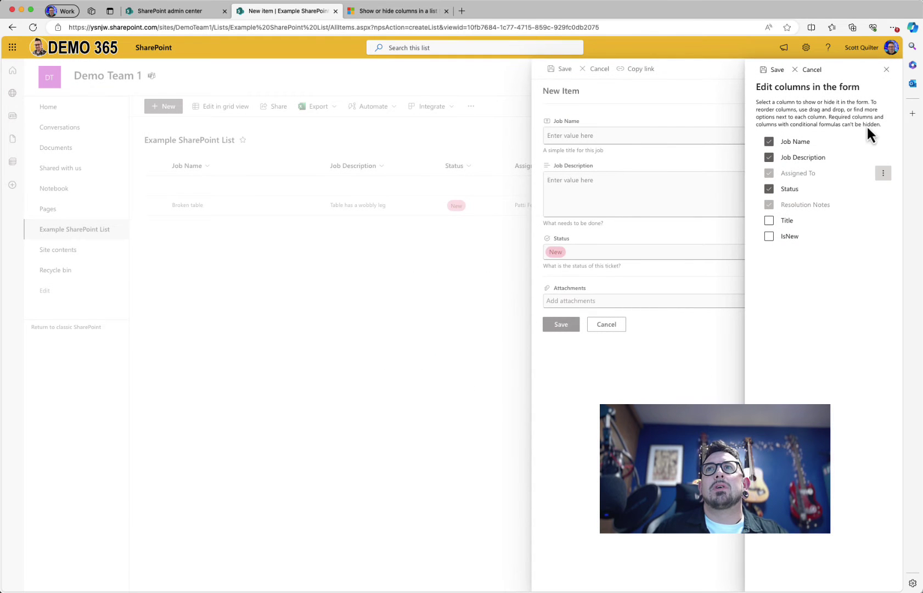
left_click(885, 70)
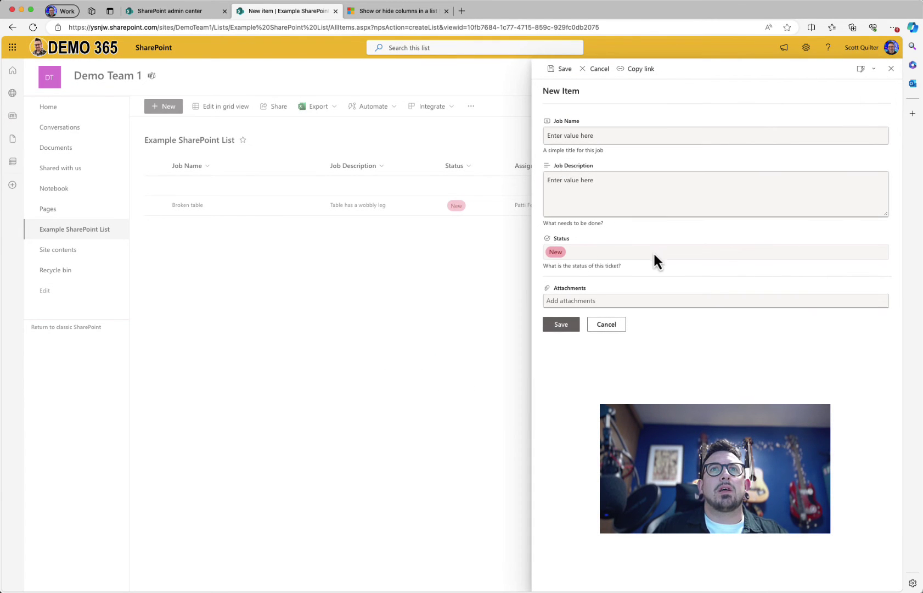
Apply the copied formula =if([$IsNew] == '', 'false', 'true') to the Status field in the form, then close the new item form.
left_click(866, 69)
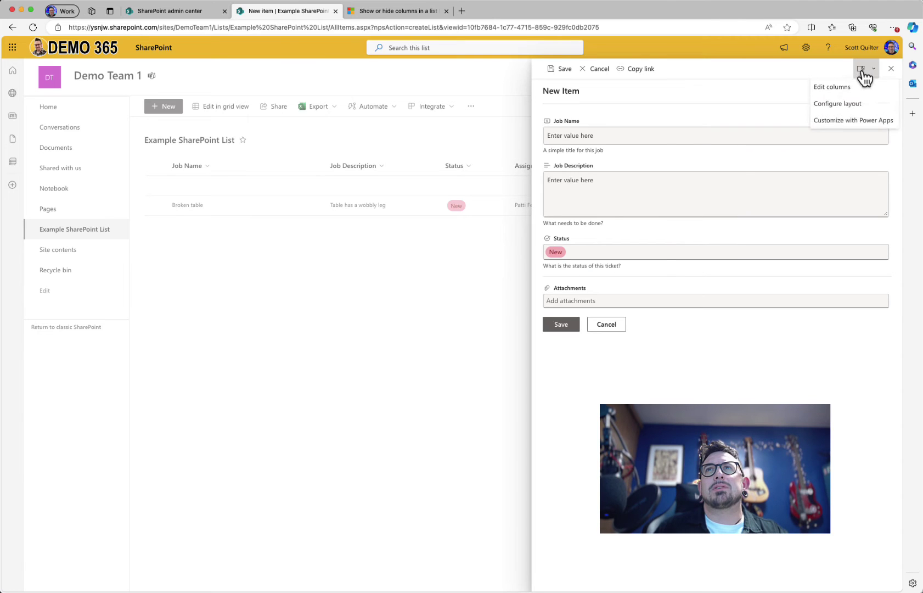
left_click(832, 87)
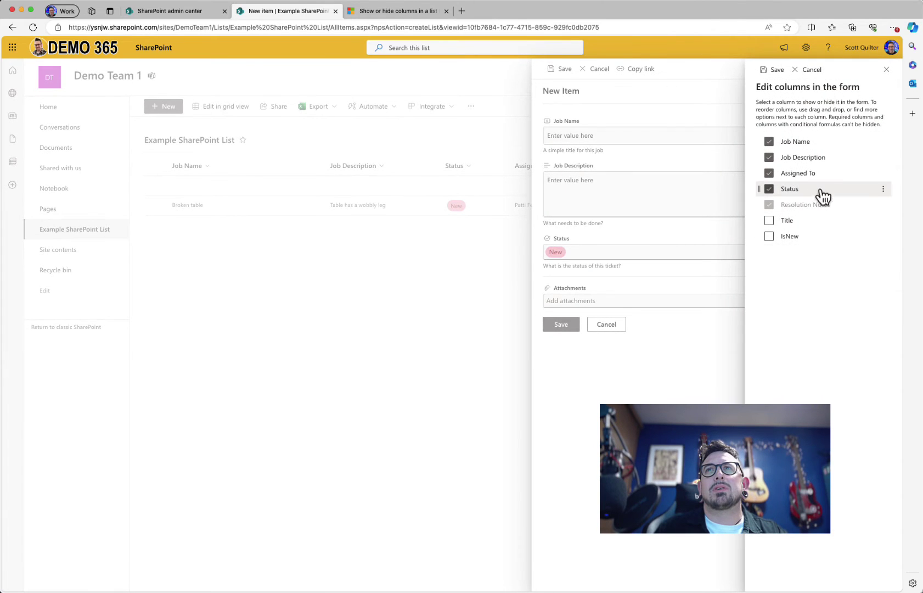
left_click(884, 190)
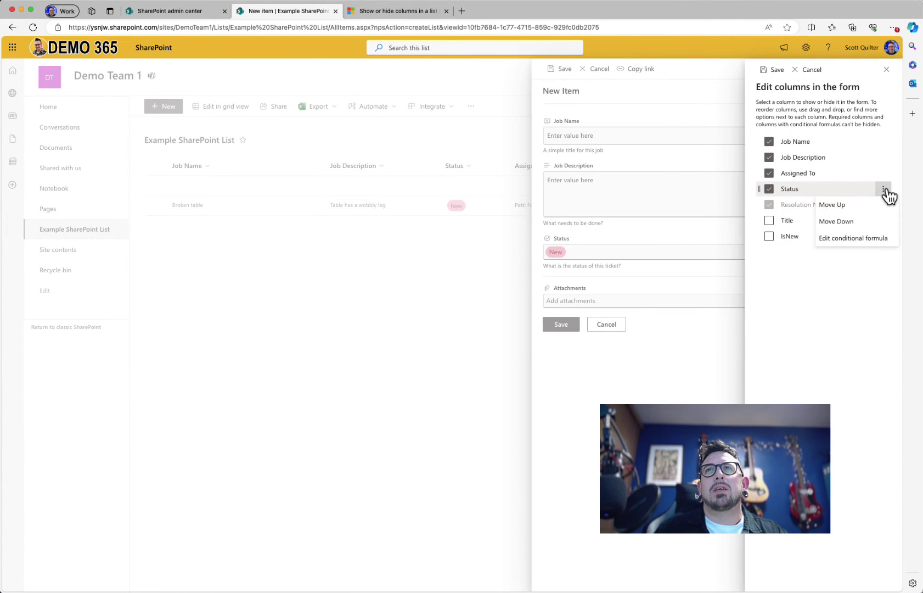
left_click(854, 238)
left_click(414, 344)
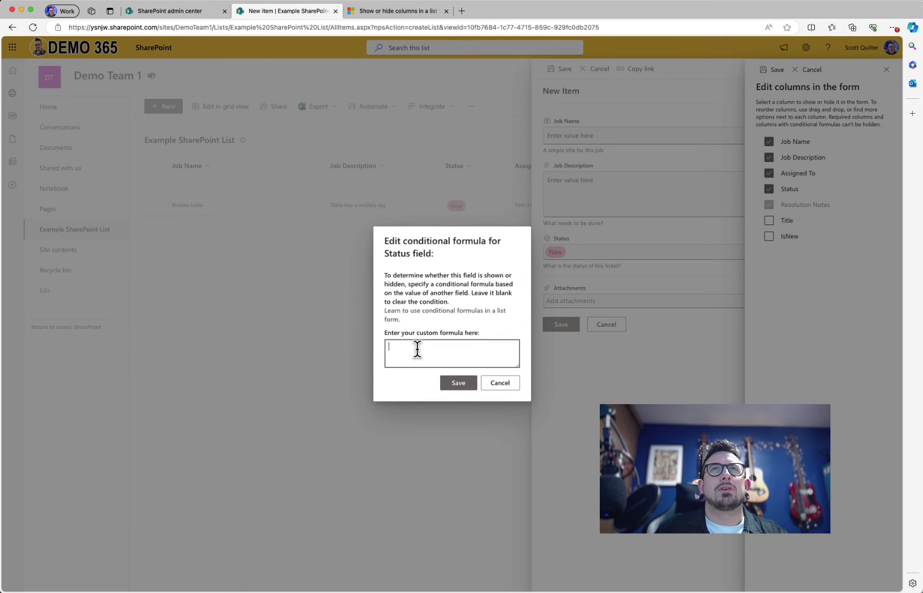
key("super+v")
left_click(458, 383)
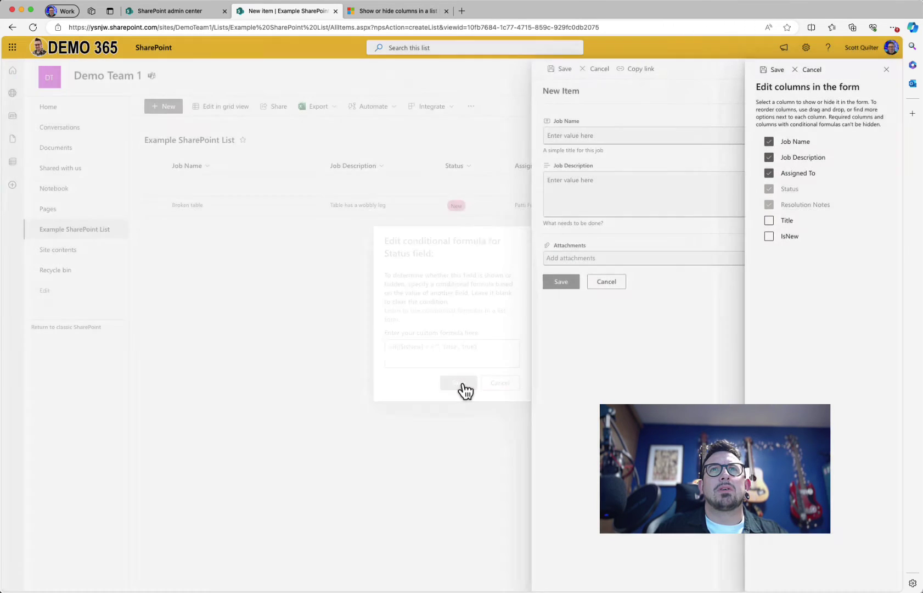
left_click(887, 70)
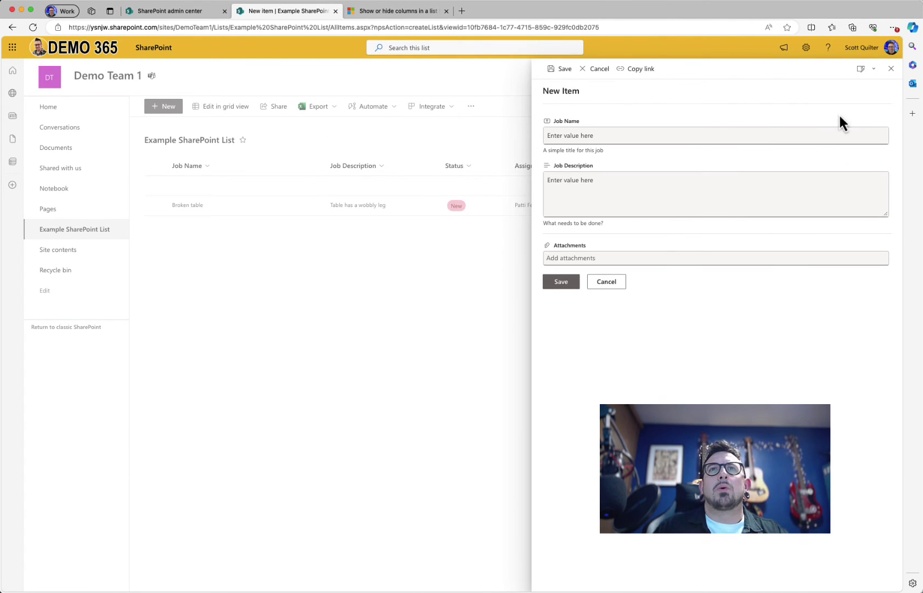
left_click(891, 69)
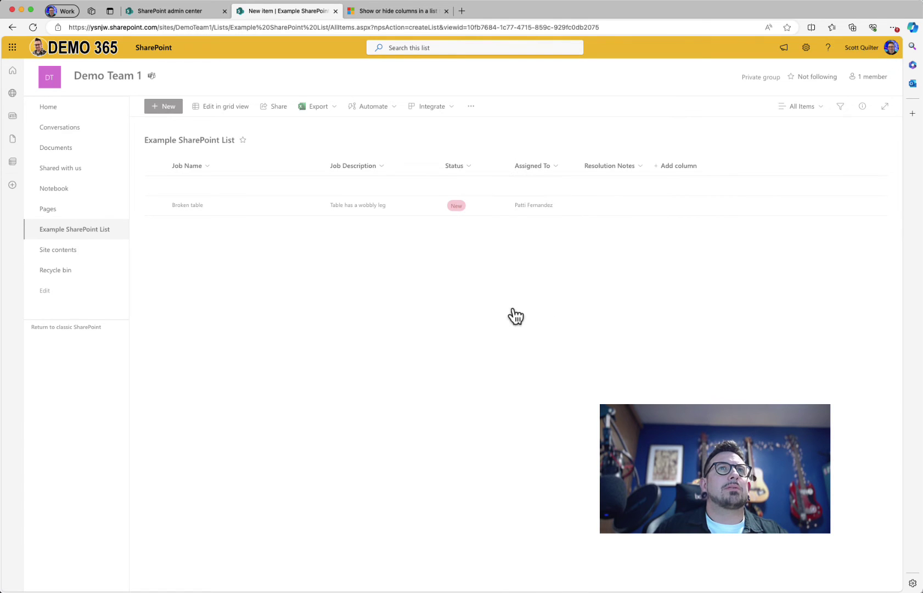
Create a list item with Job Name Faulty TV and Job Description No Channel 5, and save it.
left_click(165, 108)
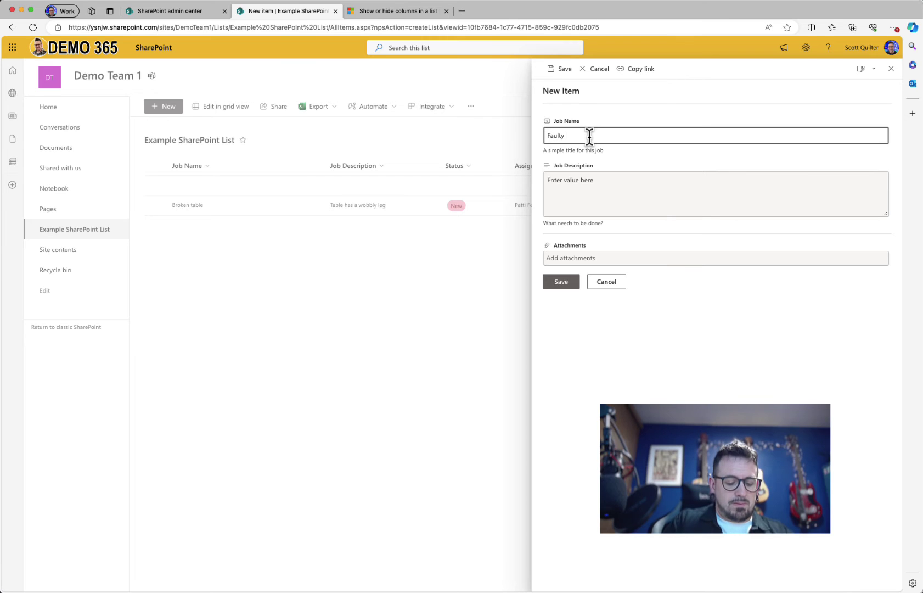
key("Tab")
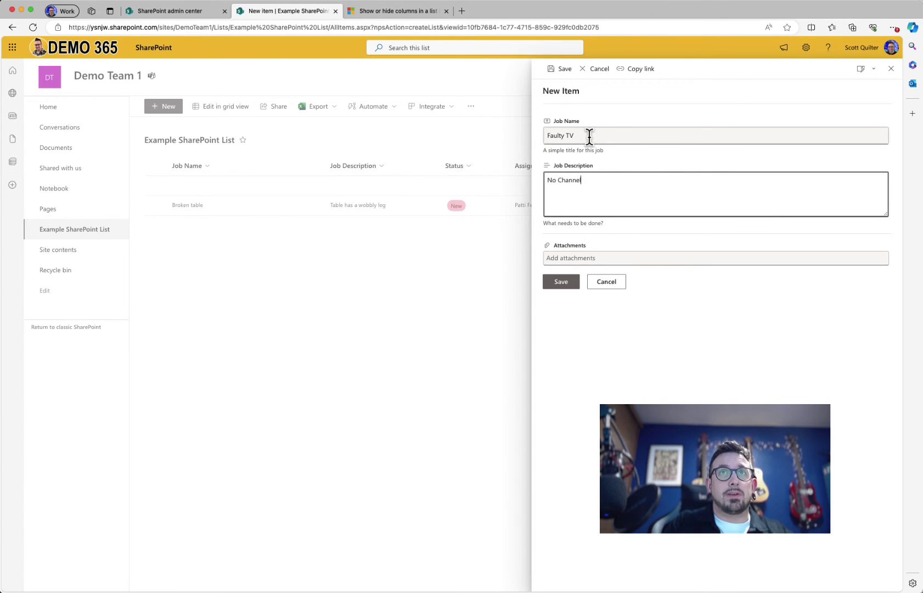
type("No Channel 5")
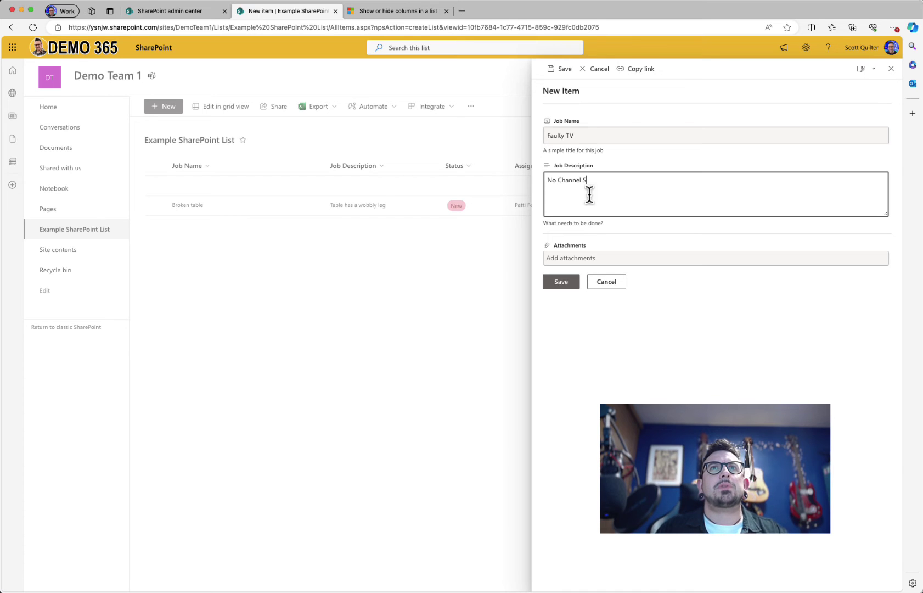
left_click(557, 284)
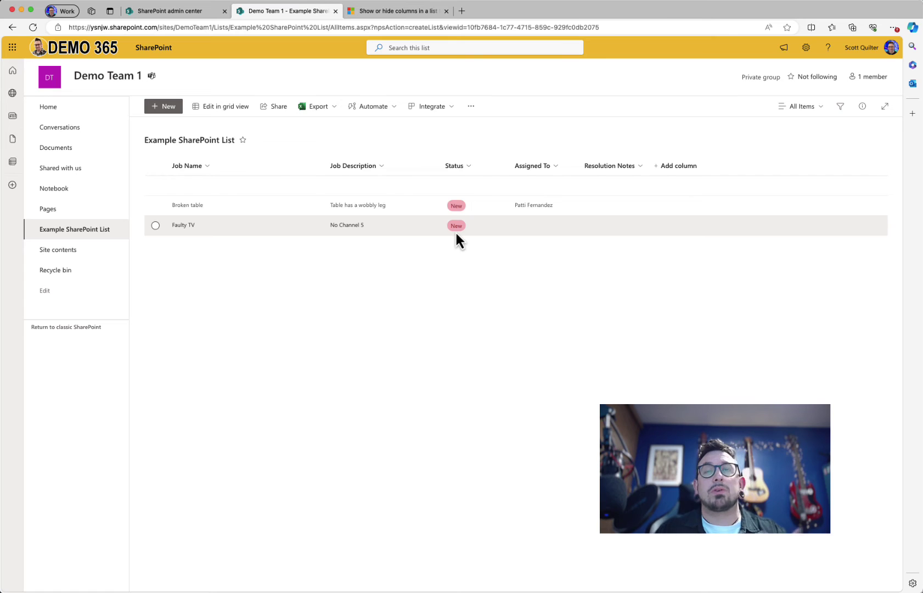
Compare the fields in the Faulty TV item's properties with those in a blank new item form, without creating an item.
left_click(253, 231)
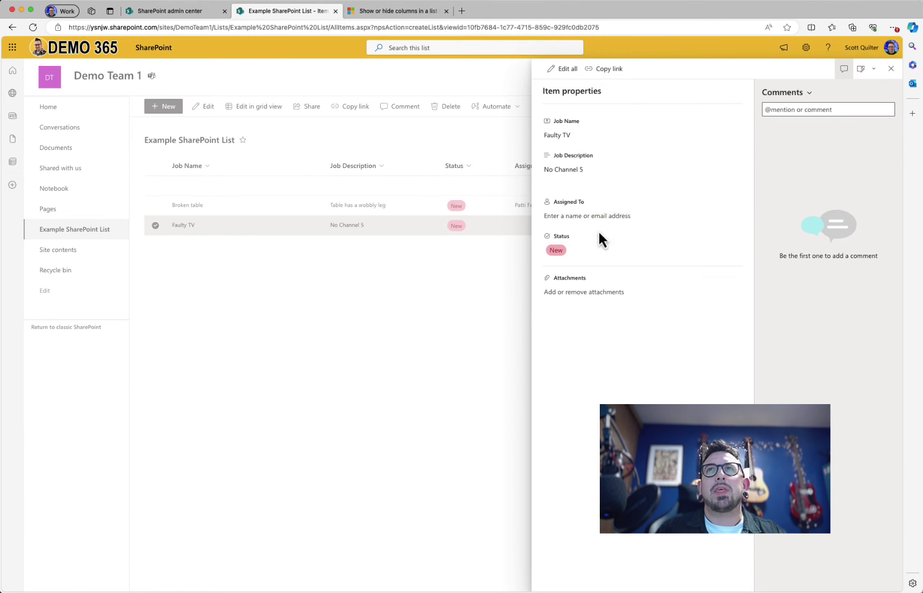
left_click(890, 70)
left_click(163, 110)
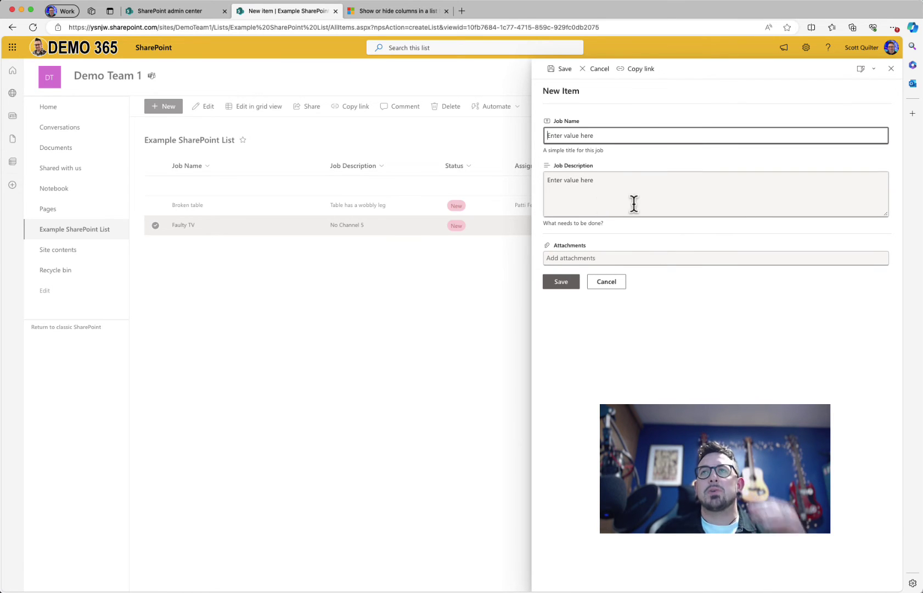
left_click(599, 280)
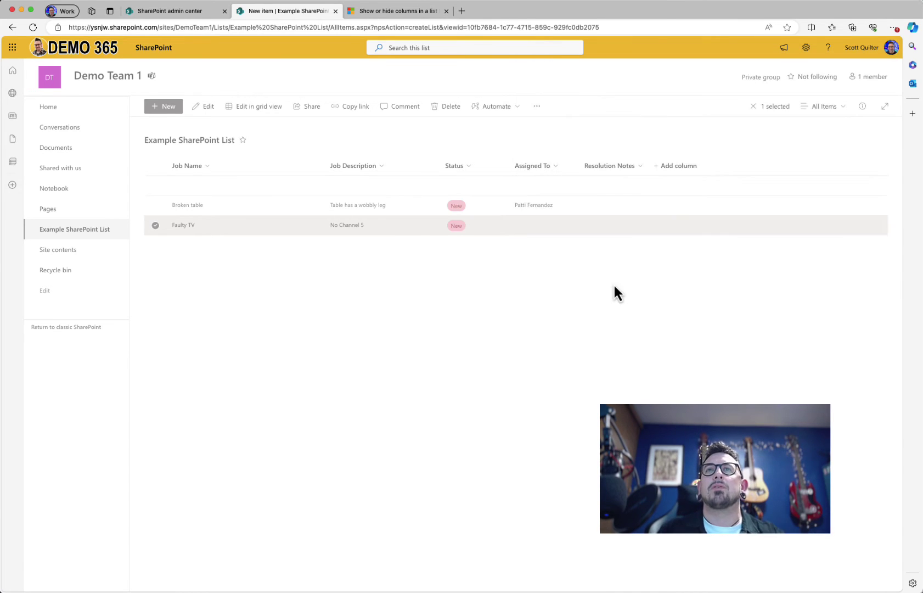
Assign the Faulty TV item to a colleague through its Assigned To field and close the item's properties.
left_click(243, 233)
left_click(579, 219)
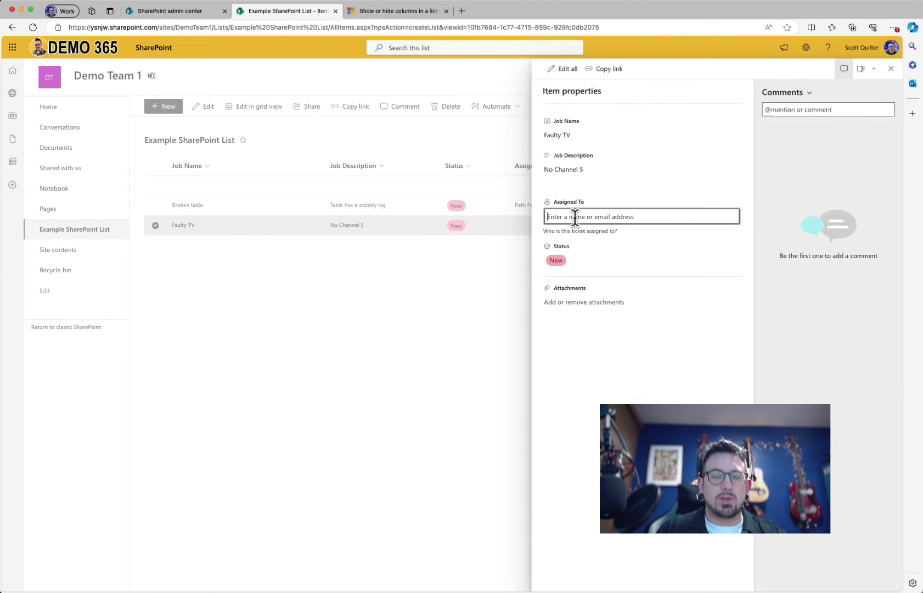
type("mi")
left_click(615, 264)
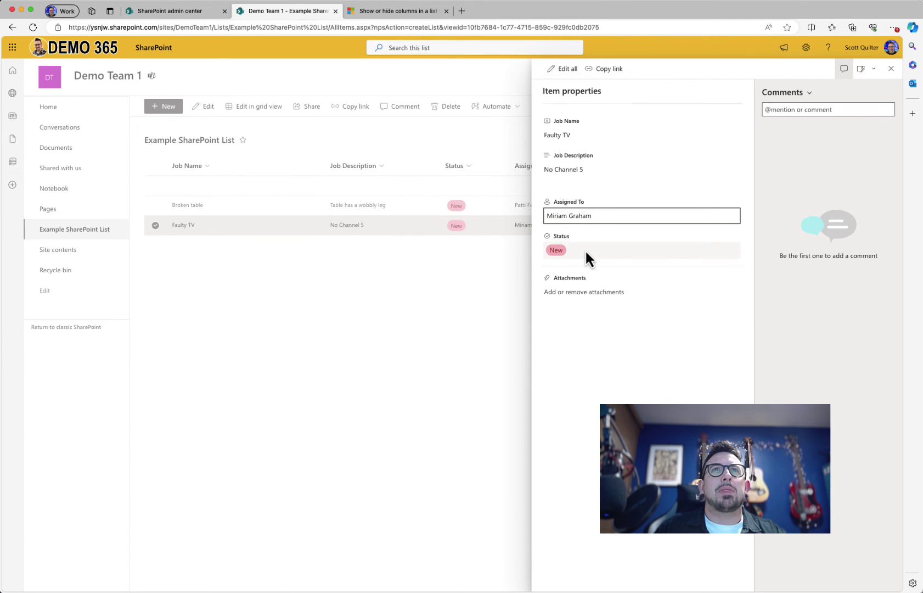
left_click(377, 333)
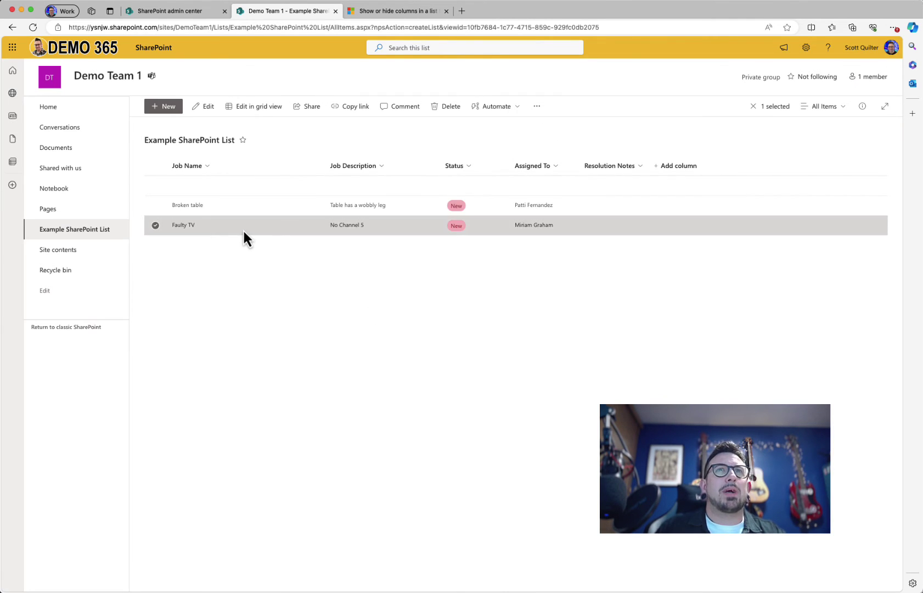
Set the Faulty TV item's Status to In Progress and return to the list.
left_click(244, 230)
left_click(584, 250)
left_click(583, 290)
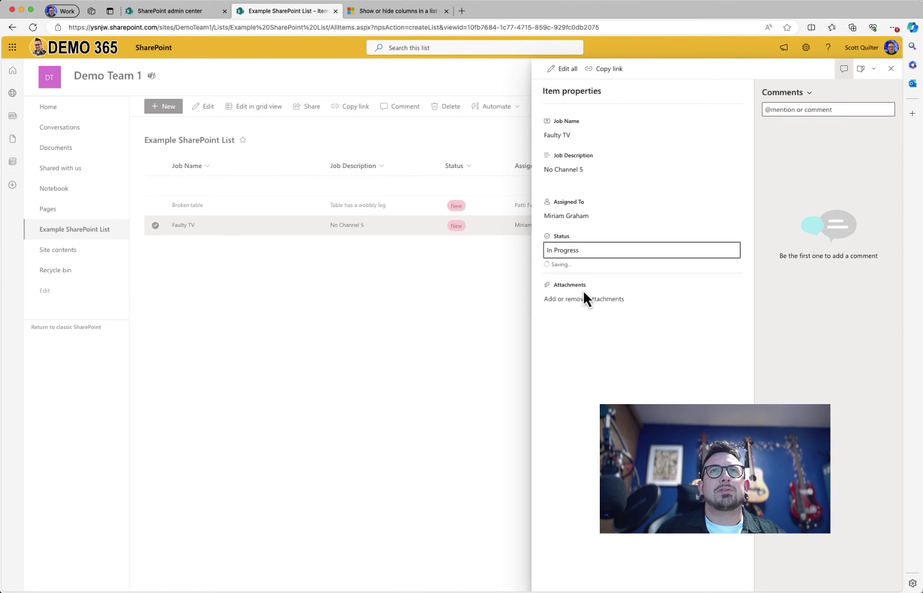
left_click(401, 326)
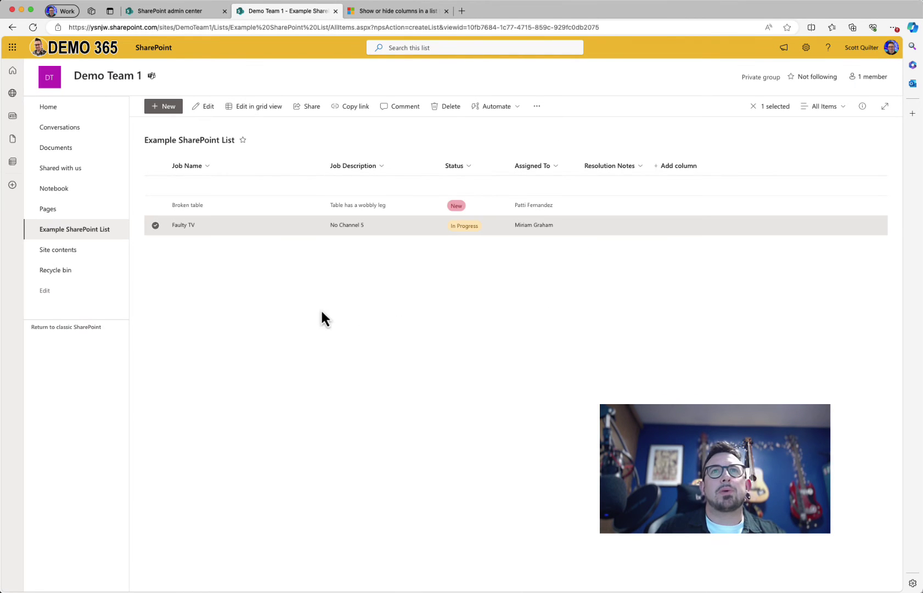
left_click(296, 295)
Reopen the Faulty TV item and set its Status to Completed.
left_click(238, 224)
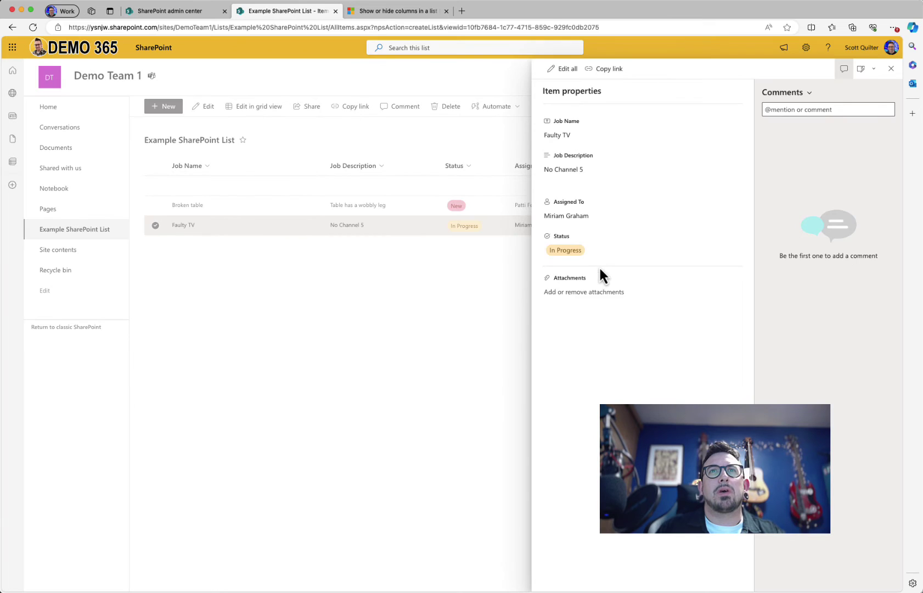
left_click(608, 258)
left_click(580, 312)
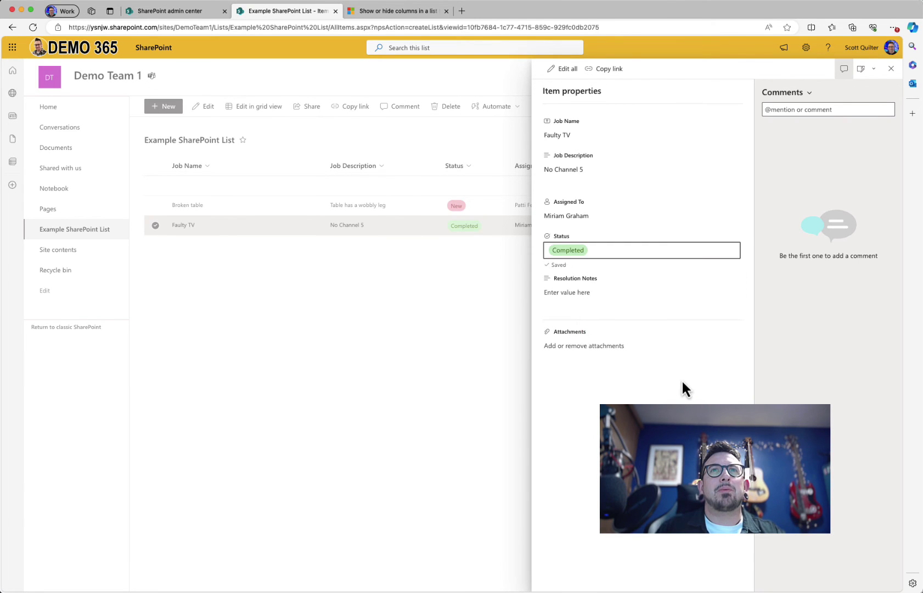
Enter "Retuned the TV" in the Faulty TV item's Resolution Notes and close the item's properties.
left_click(572, 307)
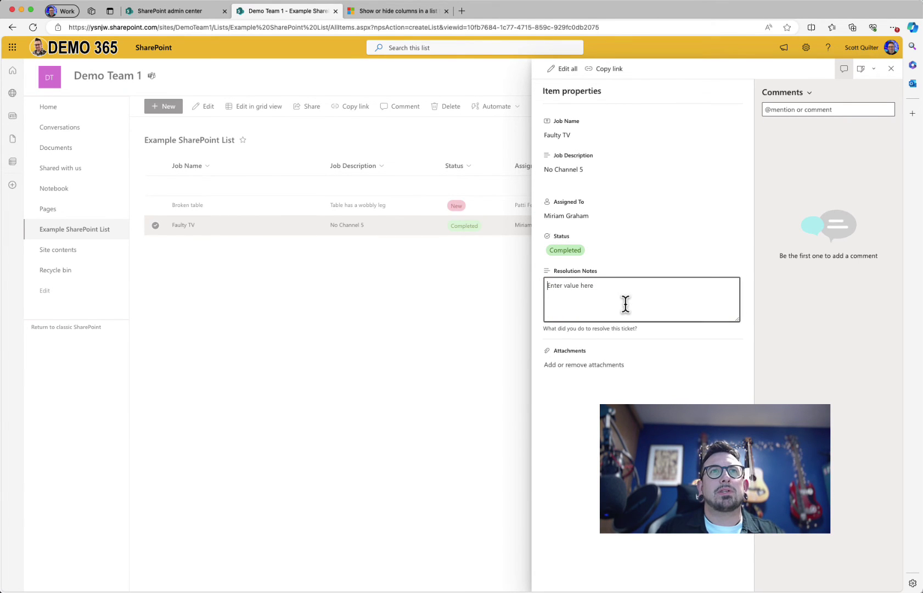
type("Returned the TV")
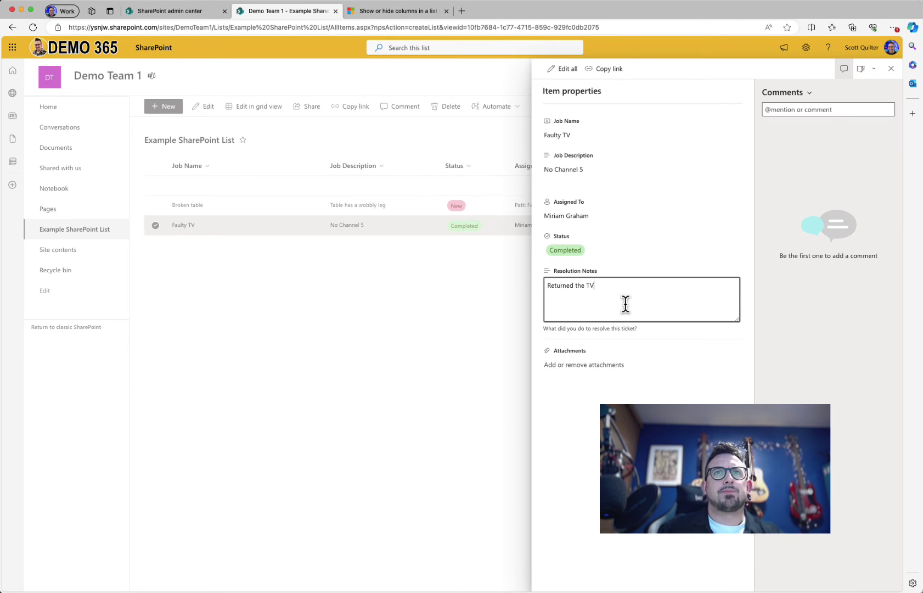
double_click(555, 286)
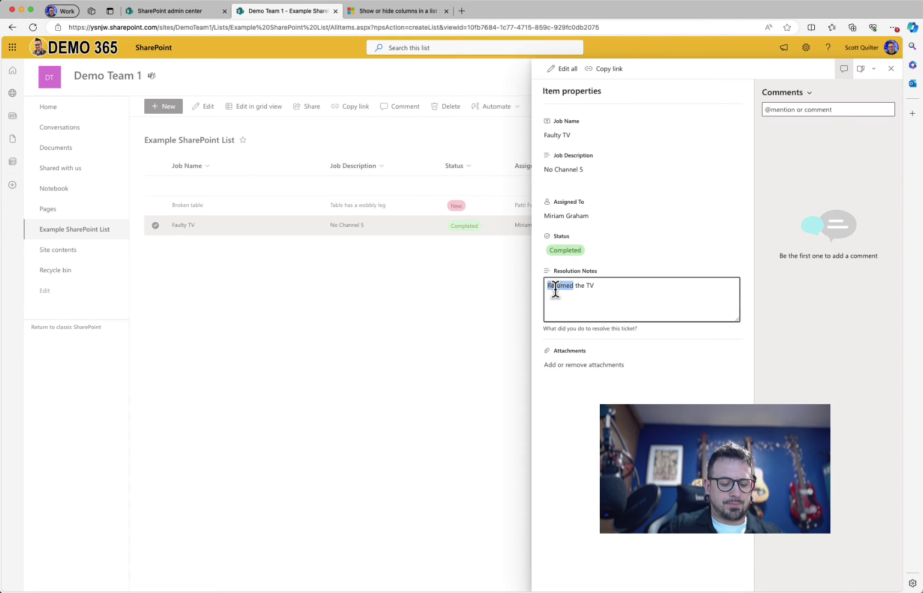
type("Tetuned")
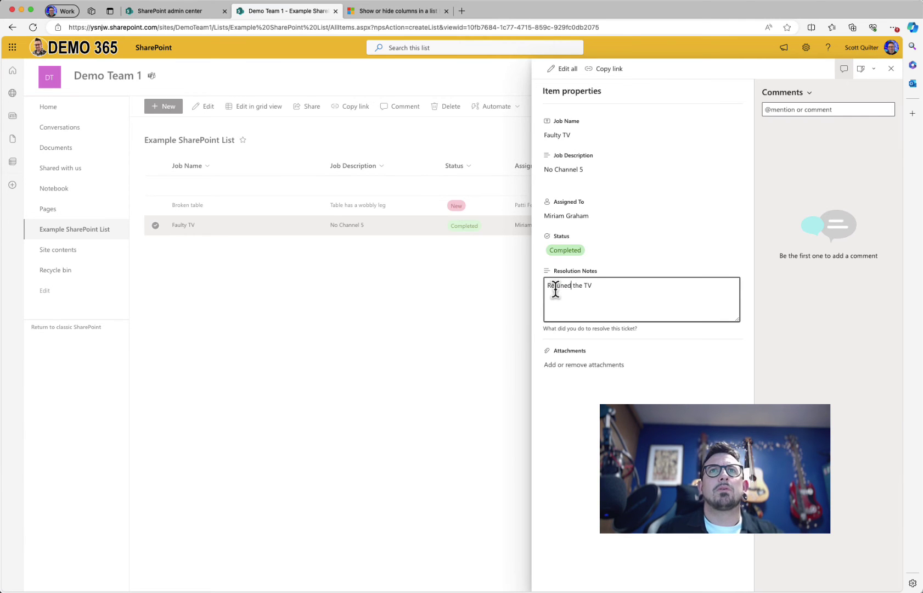
left_click(645, 388)
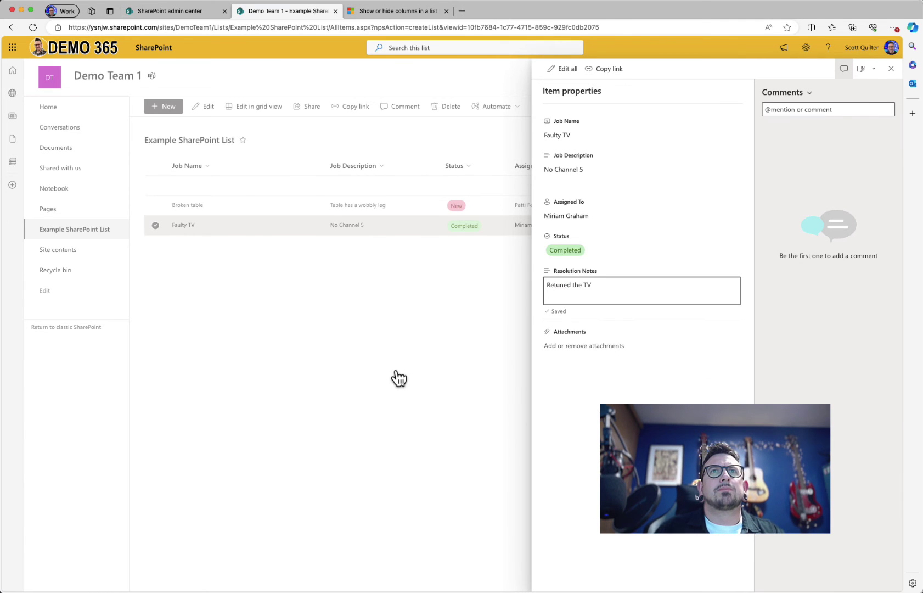
left_click(396, 373)
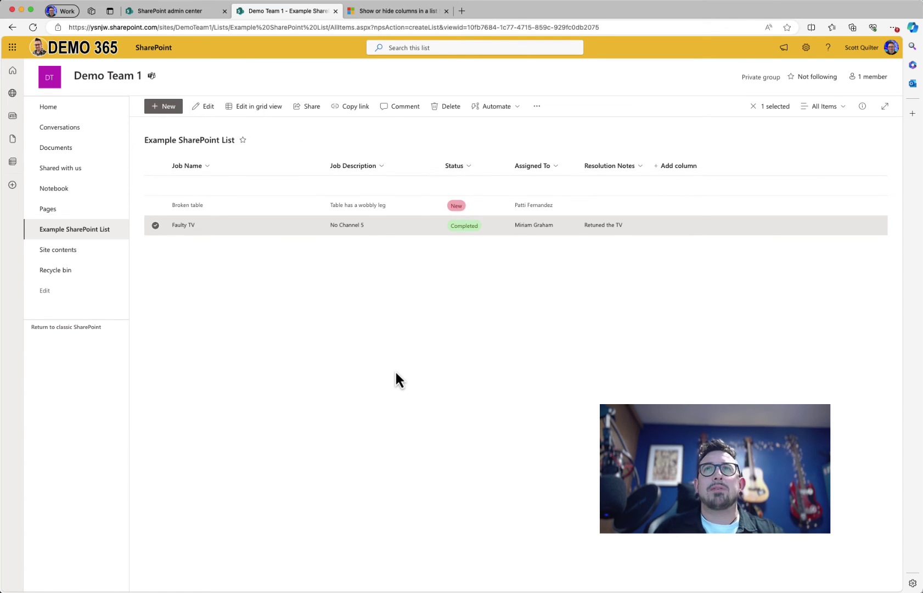
Open a blank new-item form to check which fields it shows, and close it without saving.
left_click(164, 110)
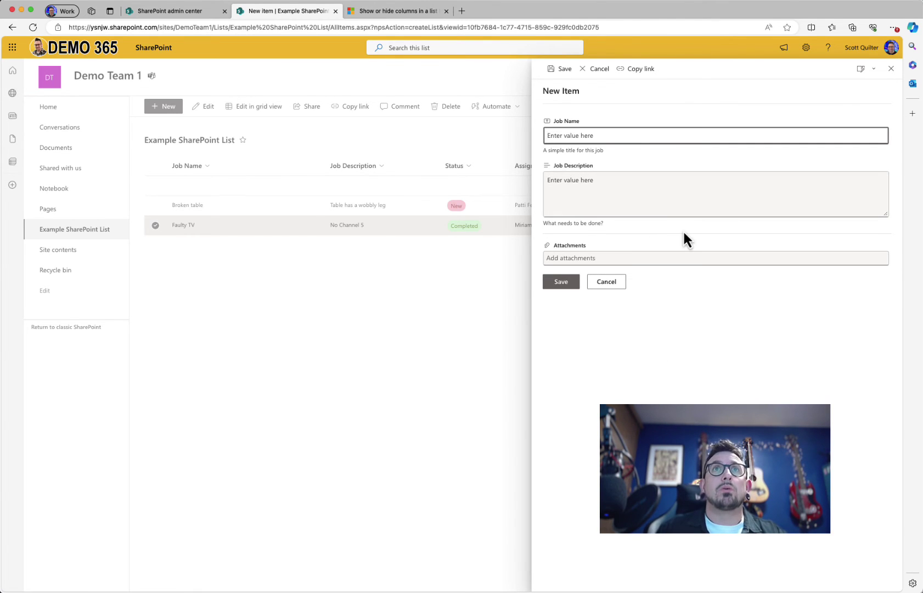
left_click(892, 70)
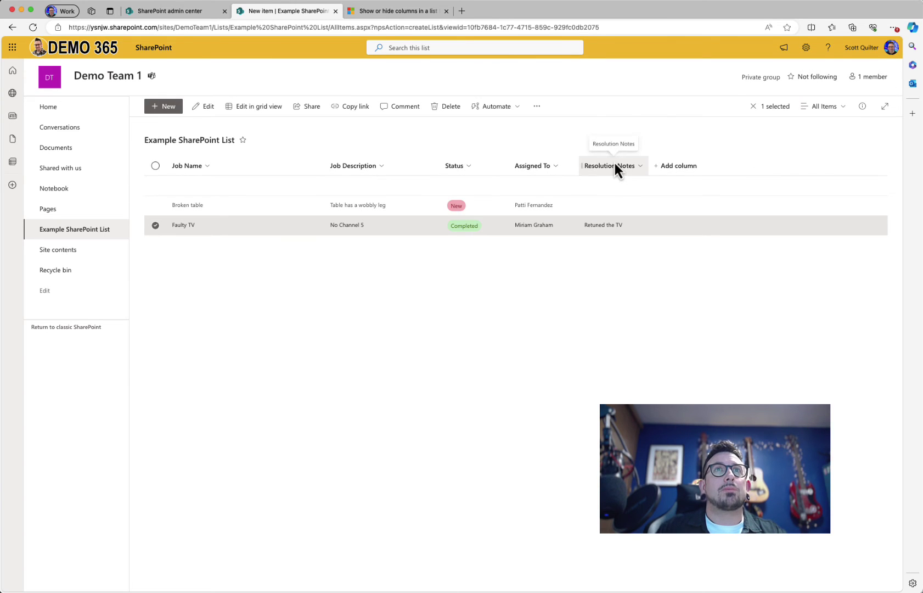
Review the IsNew column's default value in the list settings and return to the Example SharePoint List.
left_click(810, 48)
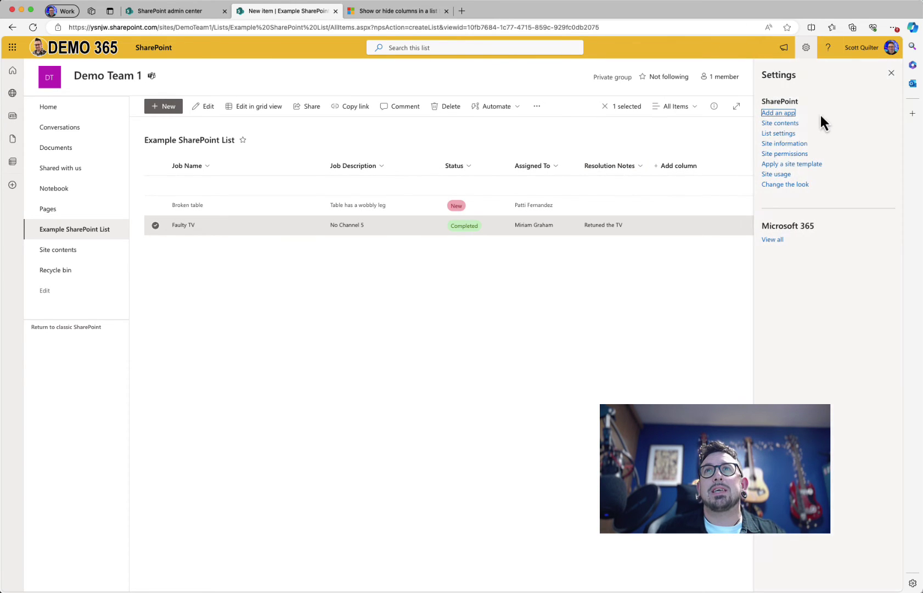
left_click(782, 134)
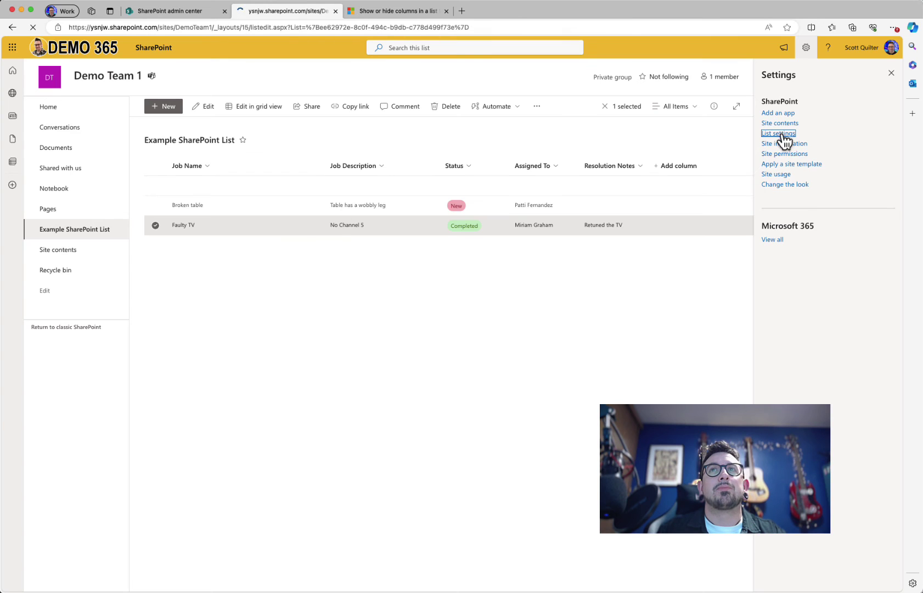
scroll(349, 357, "down", 1)
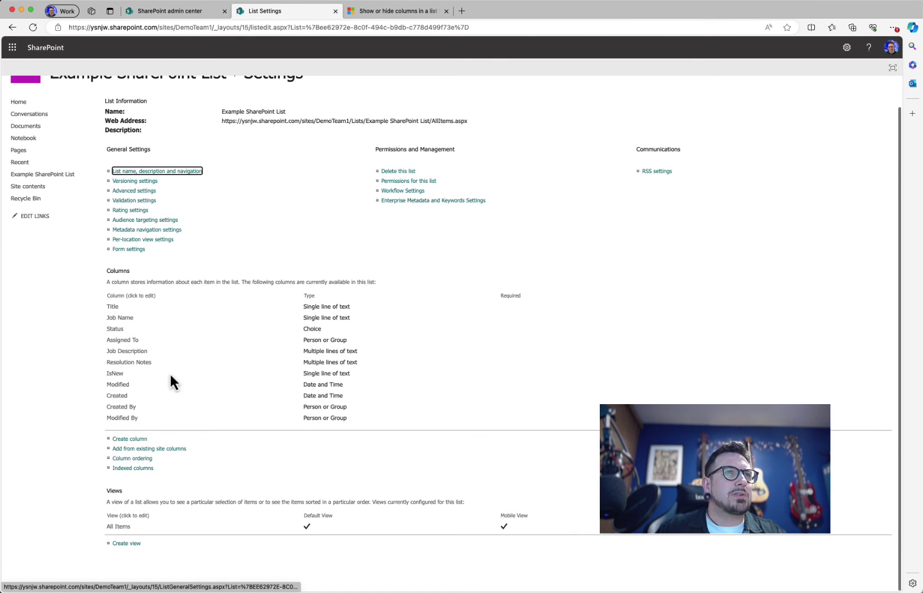
left_click(115, 374)
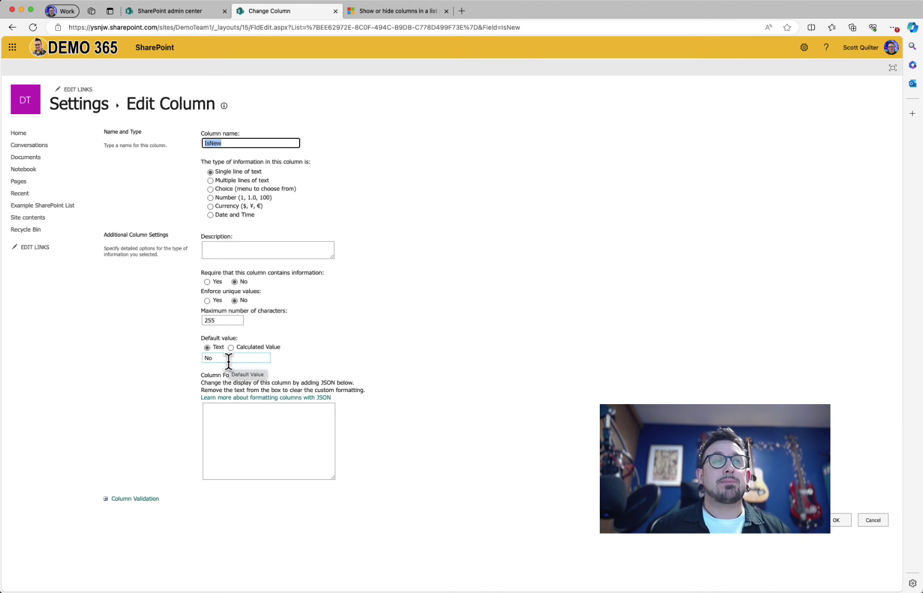
left_click(85, 109)
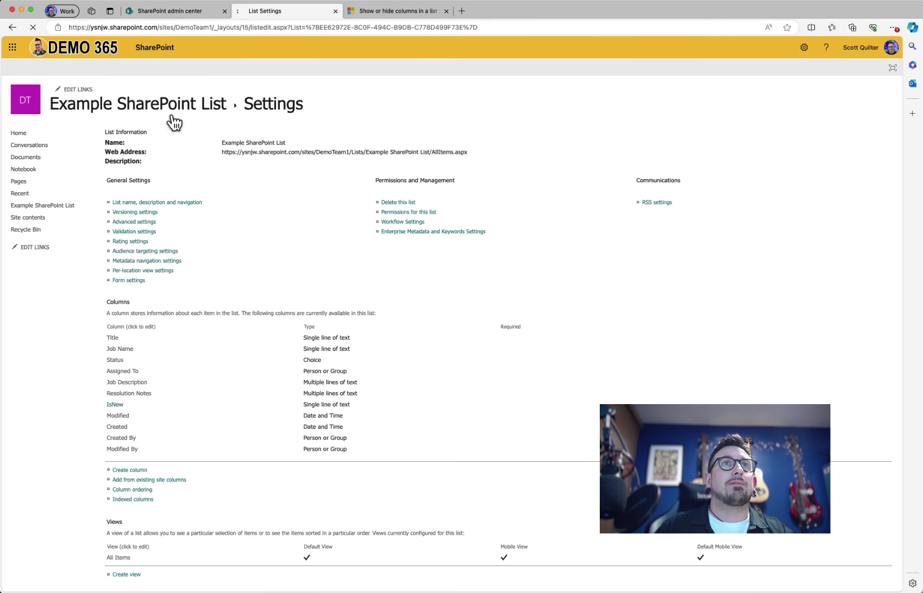
left_click(171, 116)
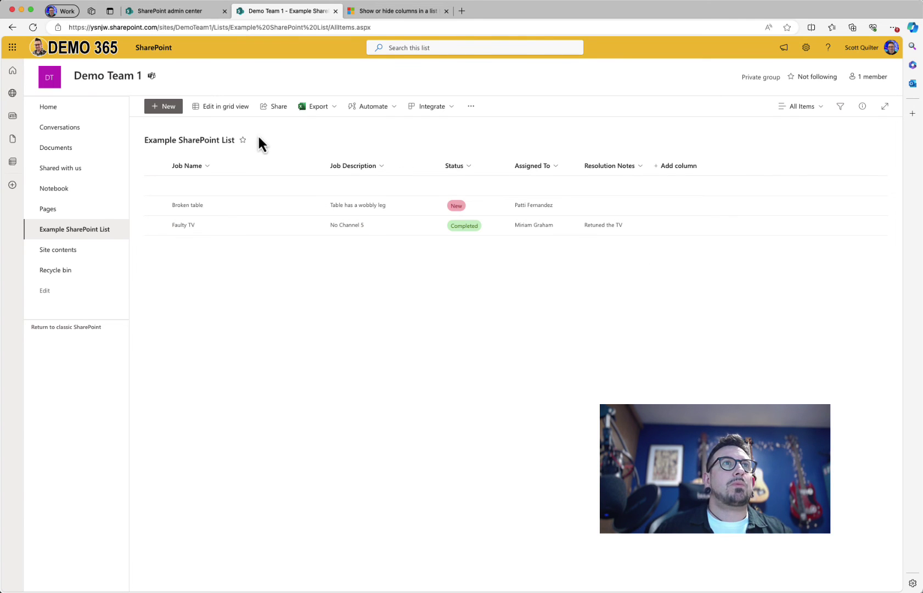
From a new item's form column editor, examine the Assigned To field's conditional formula and cancel without changing it.
left_click(177, 110)
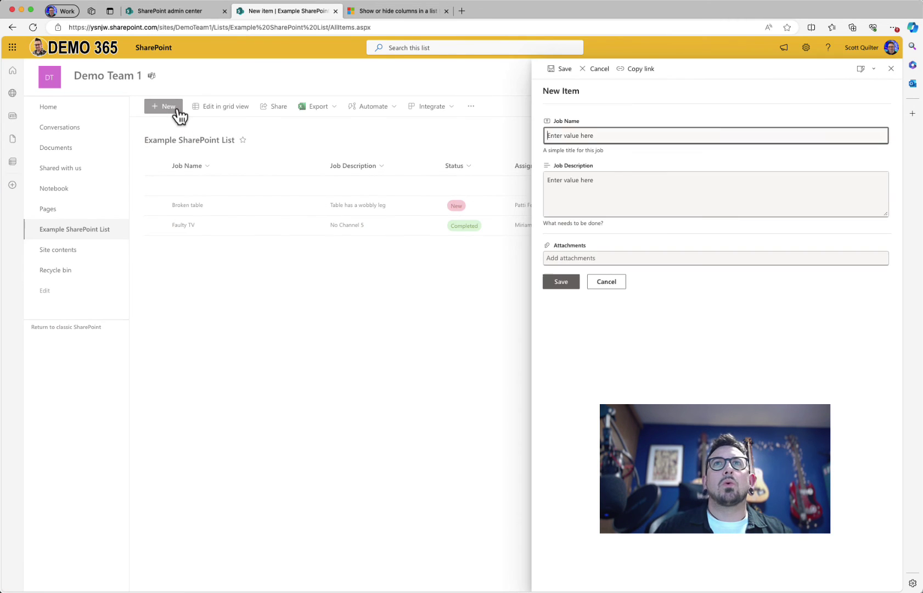
left_click(867, 69)
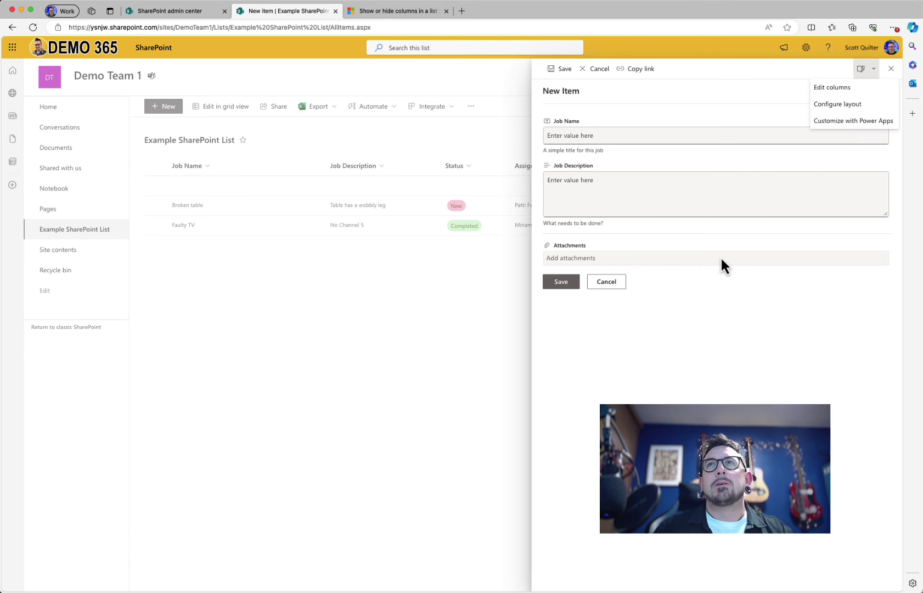
left_click(839, 93)
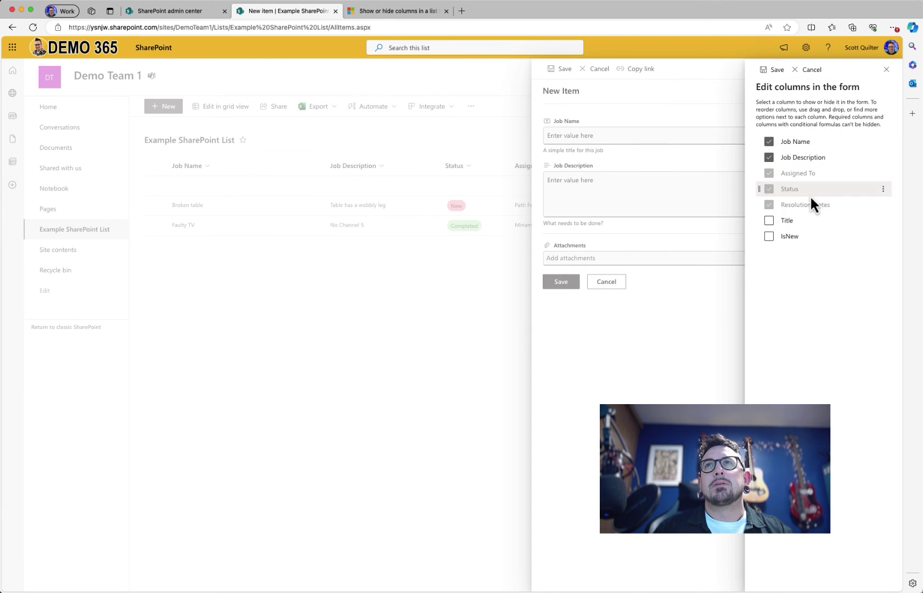
left_click(883, 174)
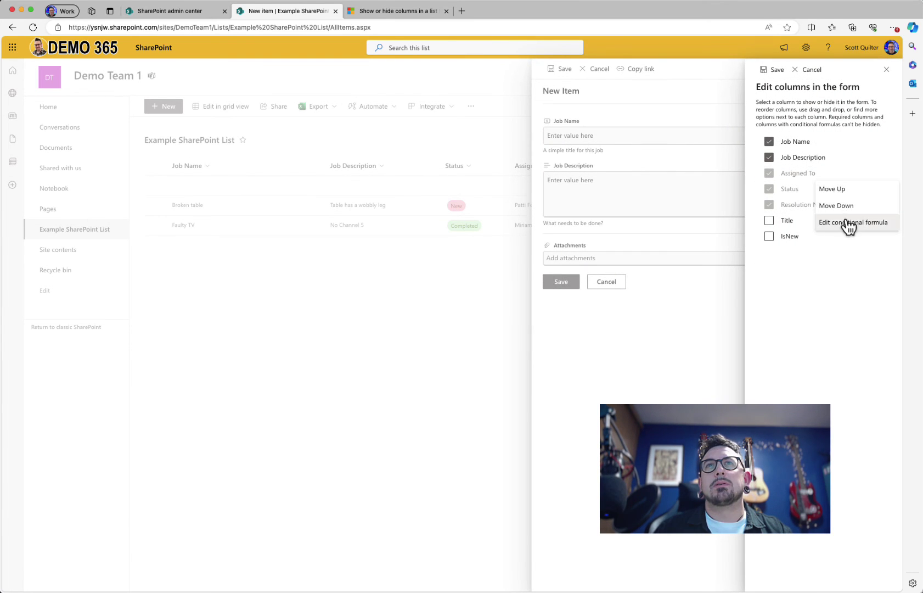
left_click(848, 222)
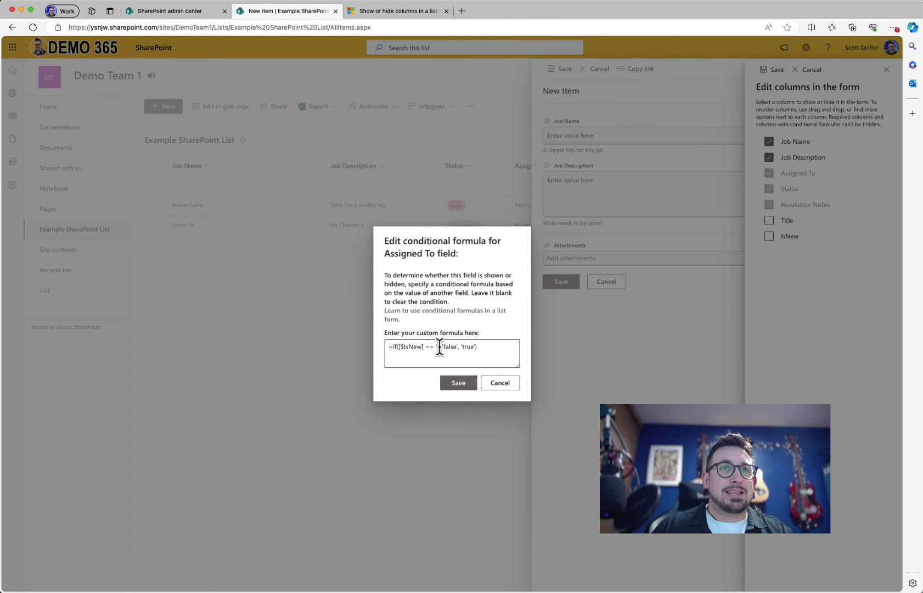
left_click_drag(437, 347, 394, 346)
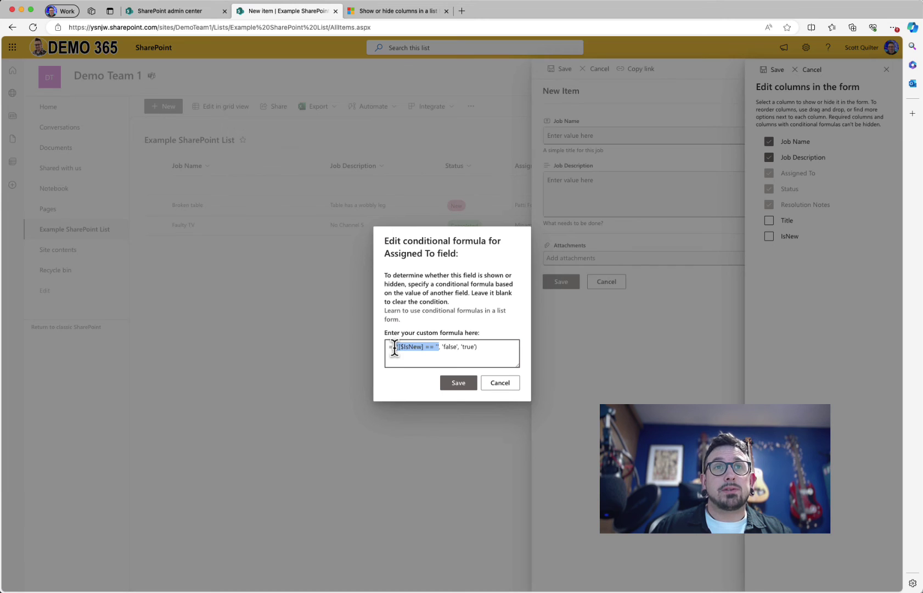
left_click(448, 347)
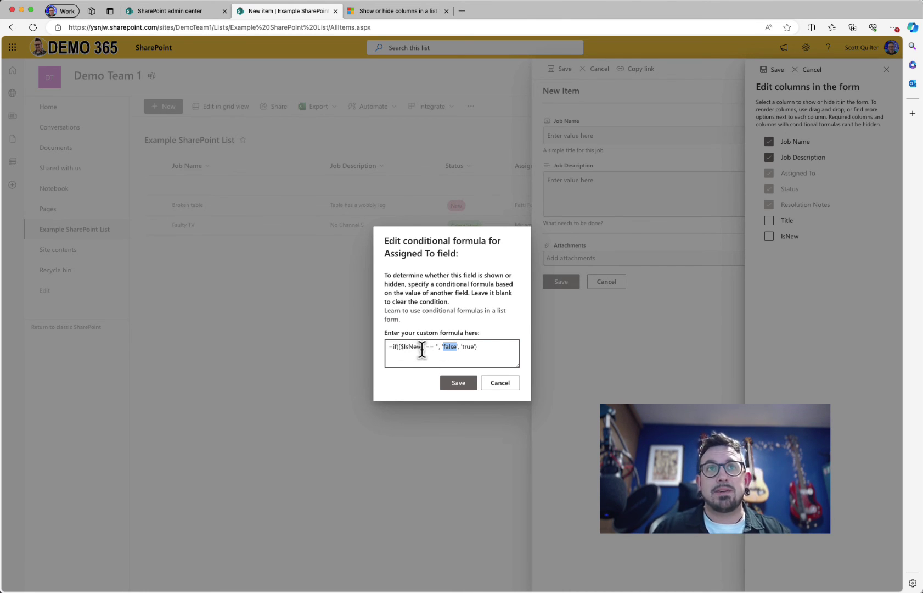
double_click(467, 347)
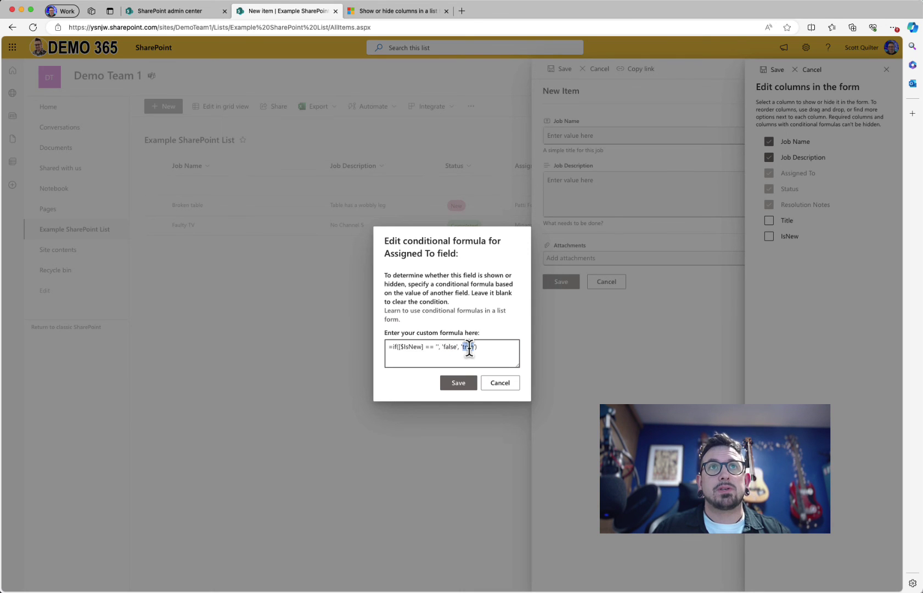
left_click(501, 384)
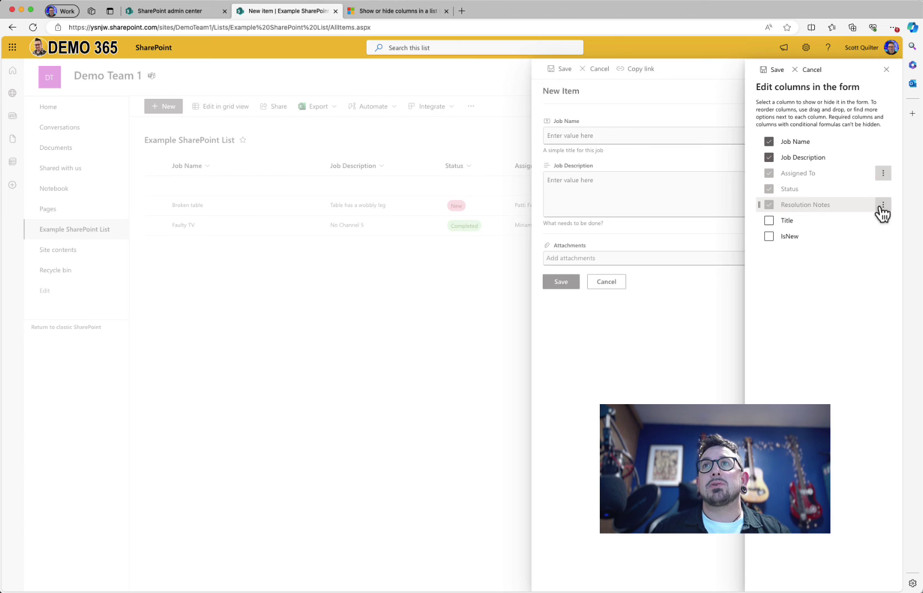
Examine the Resolution Notes field's conditional formula and cancel without changing it.
left_click(883, 205)
left_click(855, 254)
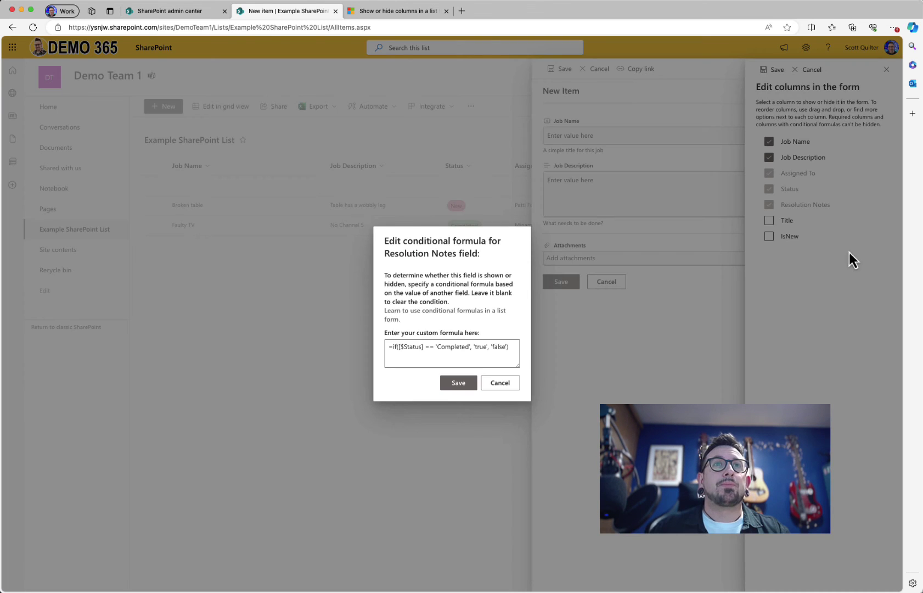
left_click(395, 353)
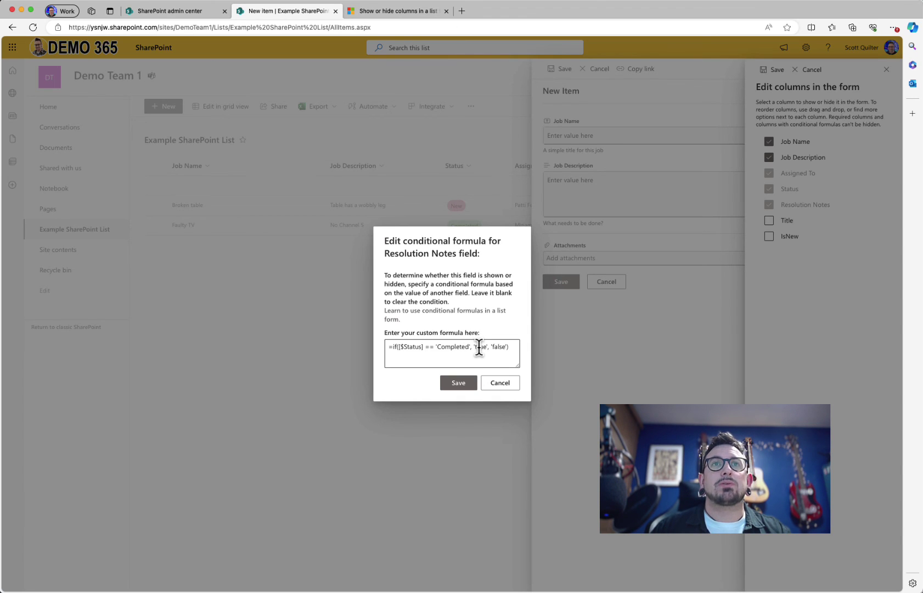
left_click(497, 383)
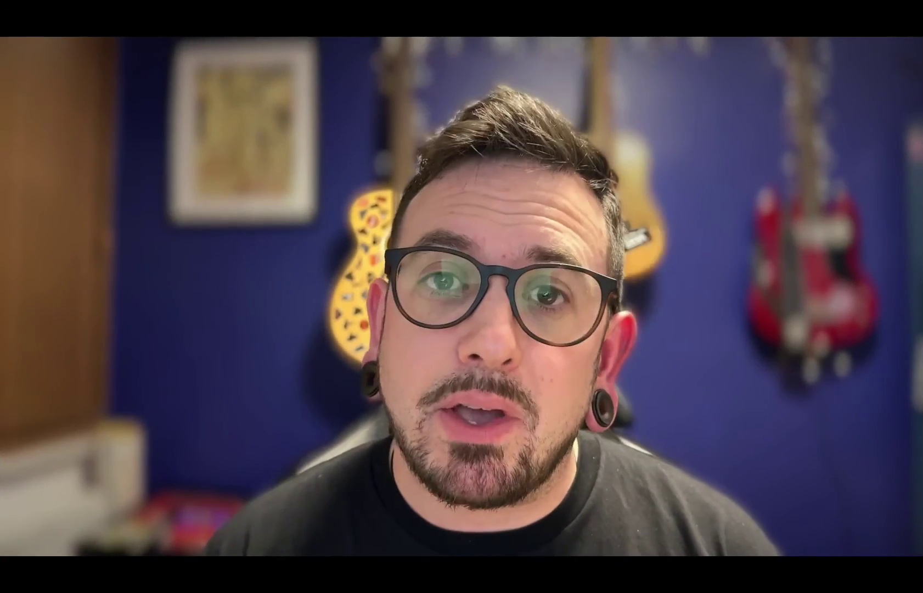